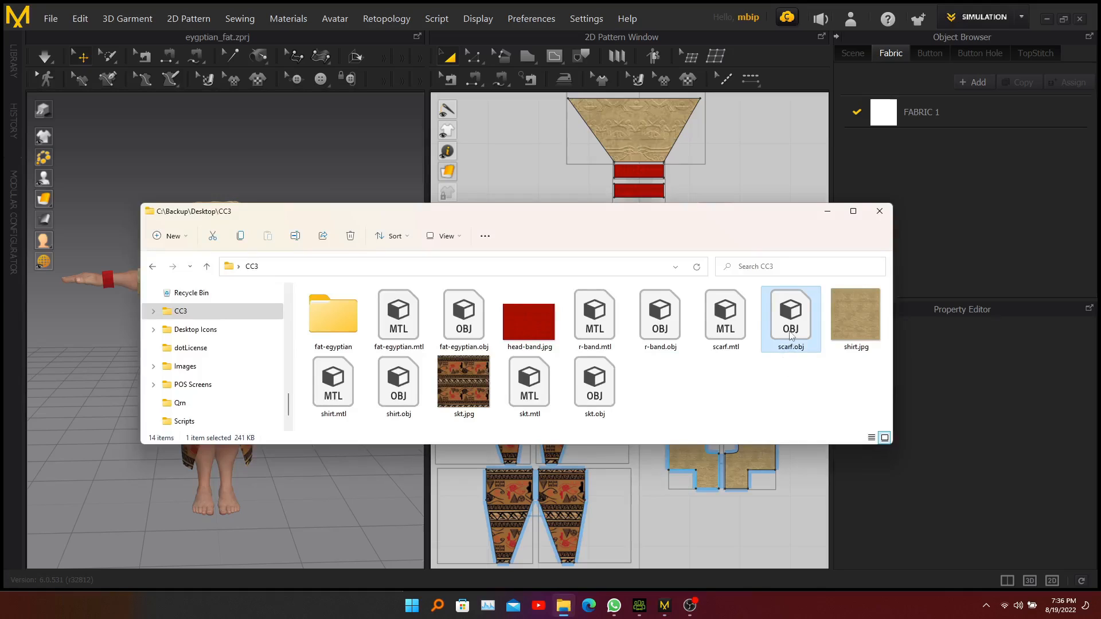
Step: Check the r-band.obj file in the CC3 folder, minimize the folder window and switch to Character Creator 3
{"action": "left_click", "coordinate": [663, 336]}
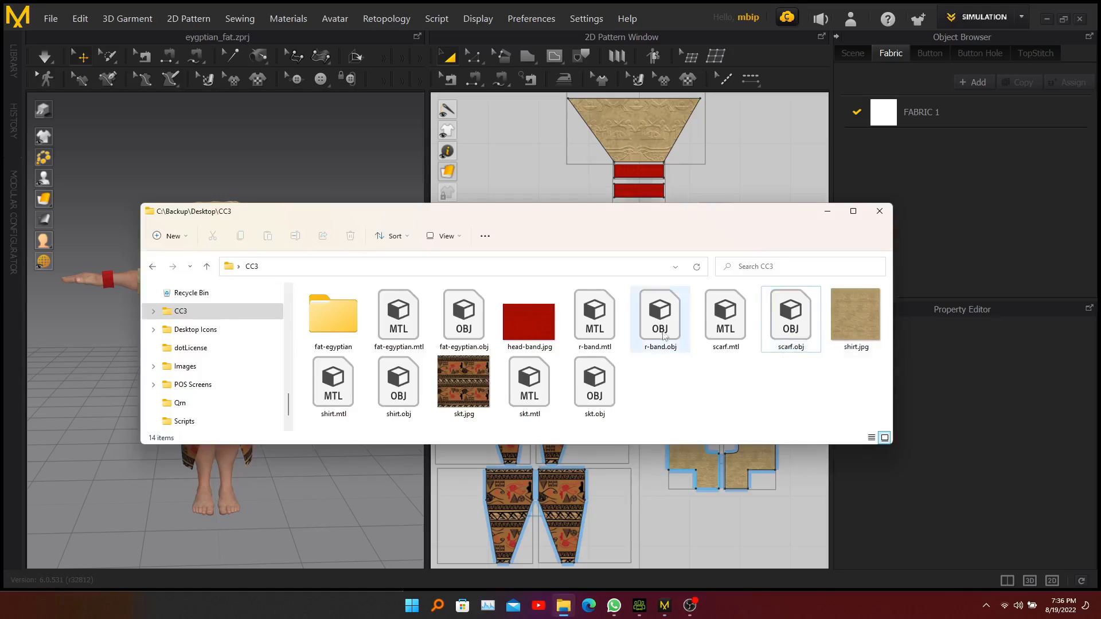
{"action": "left_click", "coordinate": [670, 399]}
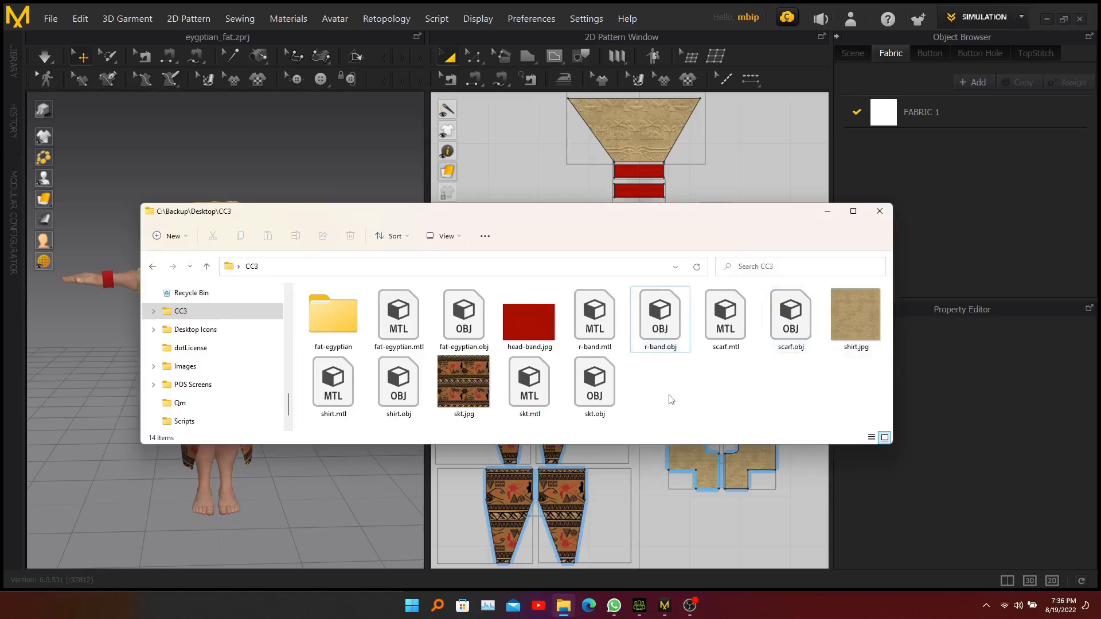
{"action": "left_click", "coordinate": [827, 211]}
{"action": "left_click", "coordinate": [640, 607]}
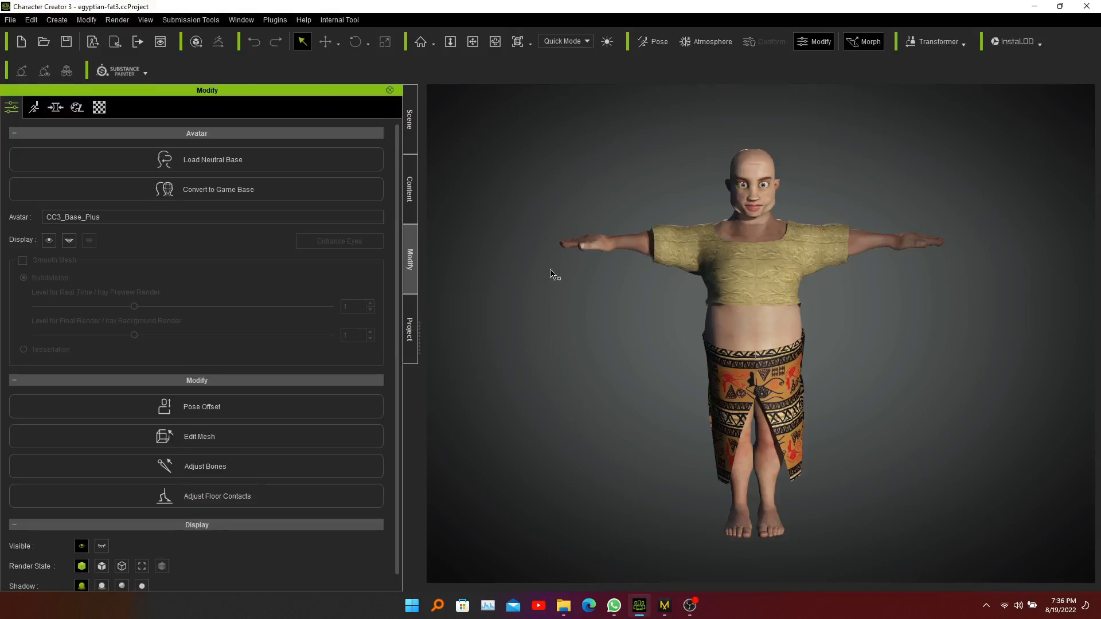
Step: Import scarf.obj from the CC3 folder as an accessory
{"action": "left_click", "coordinate": [56, 21]}
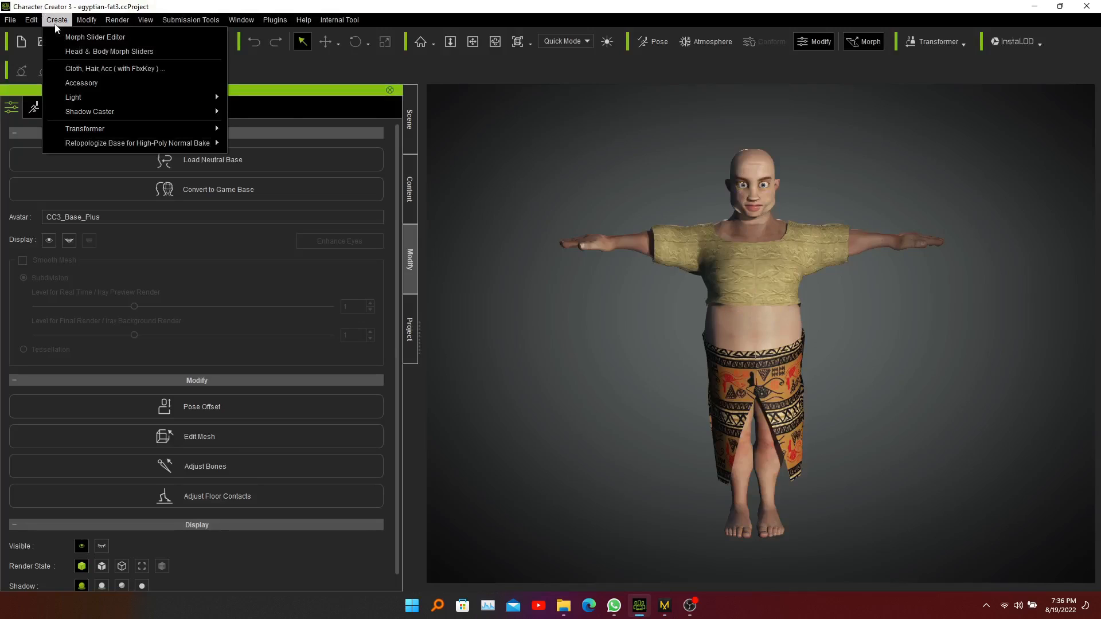
{"action": "left_click", "coordinate": [68, 84]}
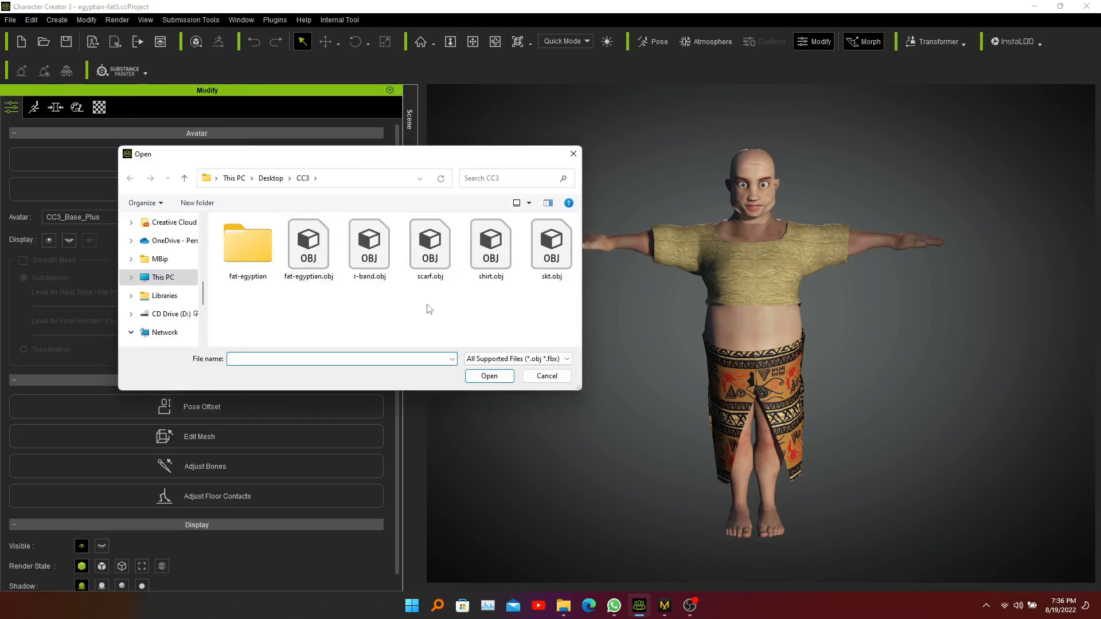
{"action": "left_click", "coordinate": [425, 259]}
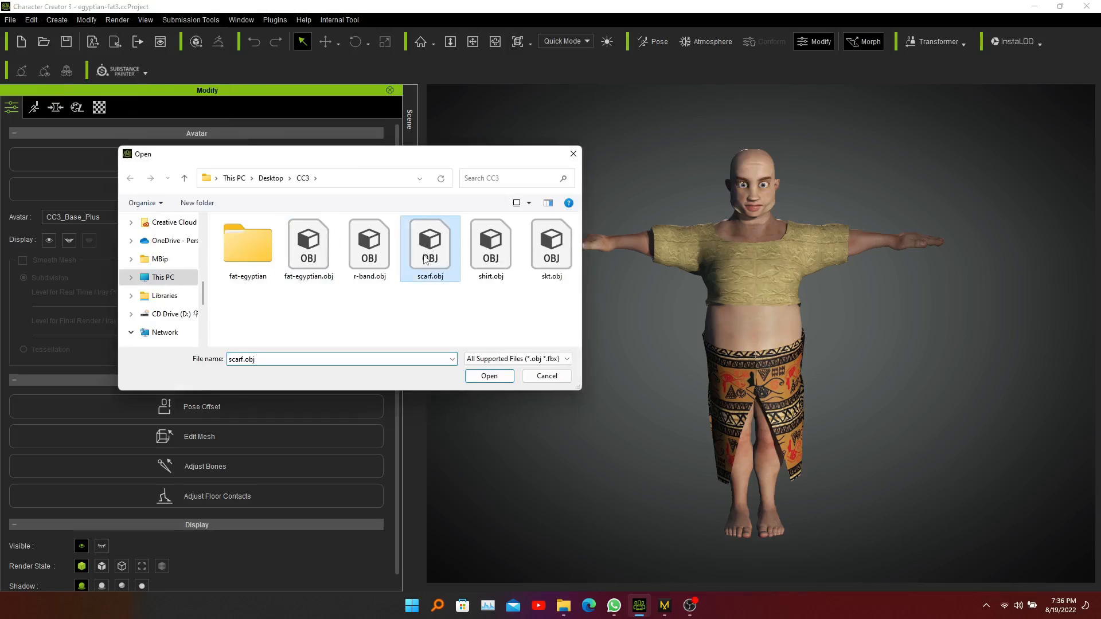
{"action": "left_click", "coordinate": [487, 377]}
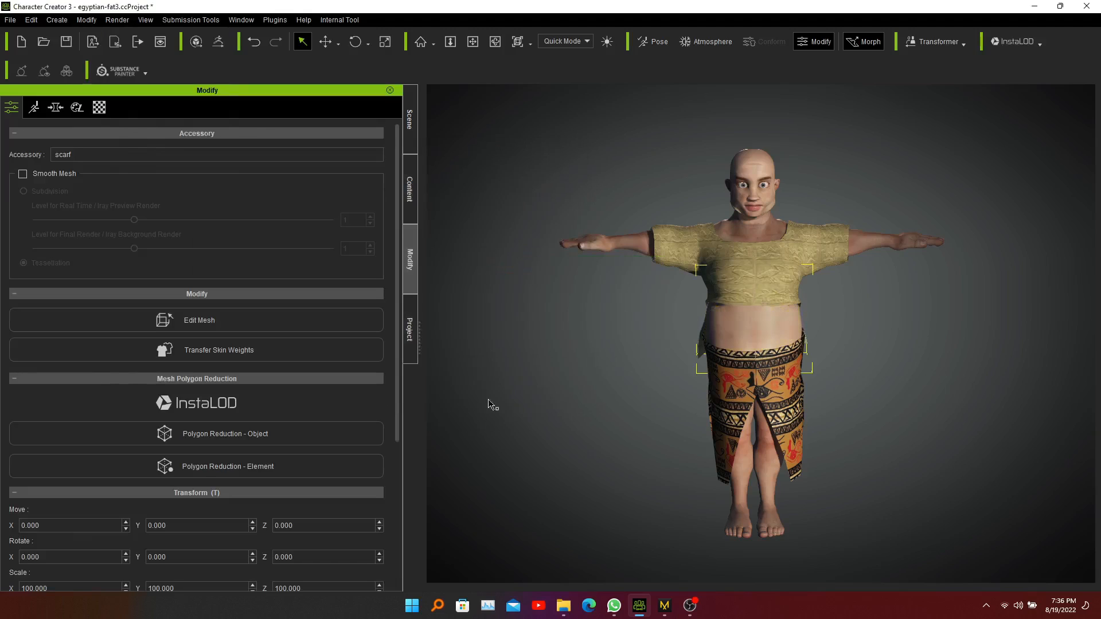
Step: Raise the scarf onto the character's head by setting its Y move value to 45
{"action": "left_click_drag", "start_coordinate": [395, 311], "coordinate": [395, 419]}
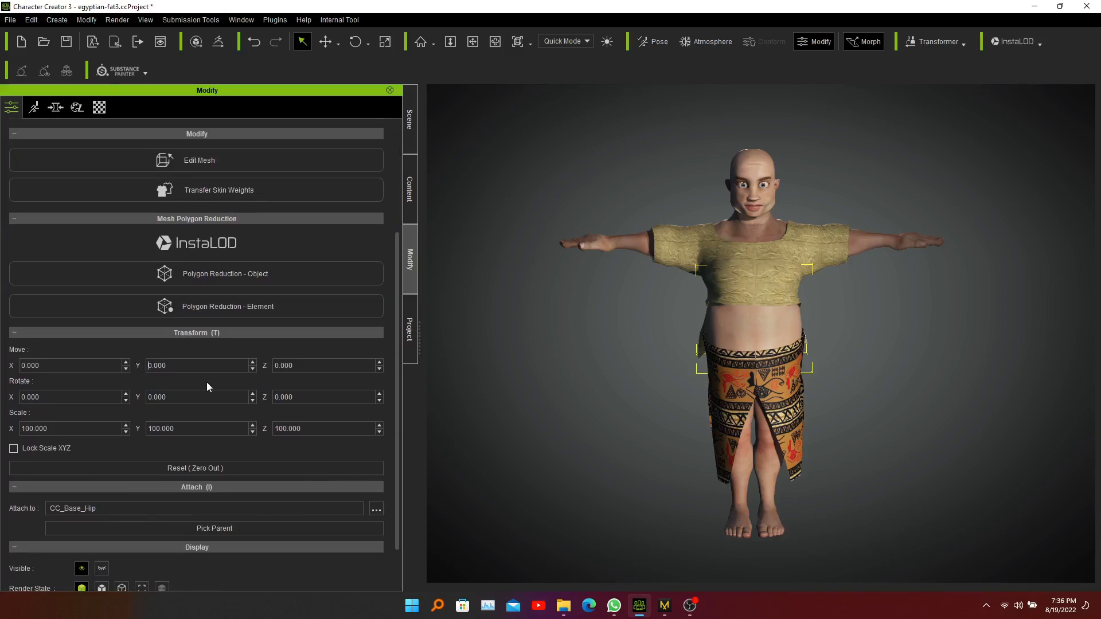
{"action": "type", "text": "4"}
{"action": "left_click", "coordinate": [198, 398]}
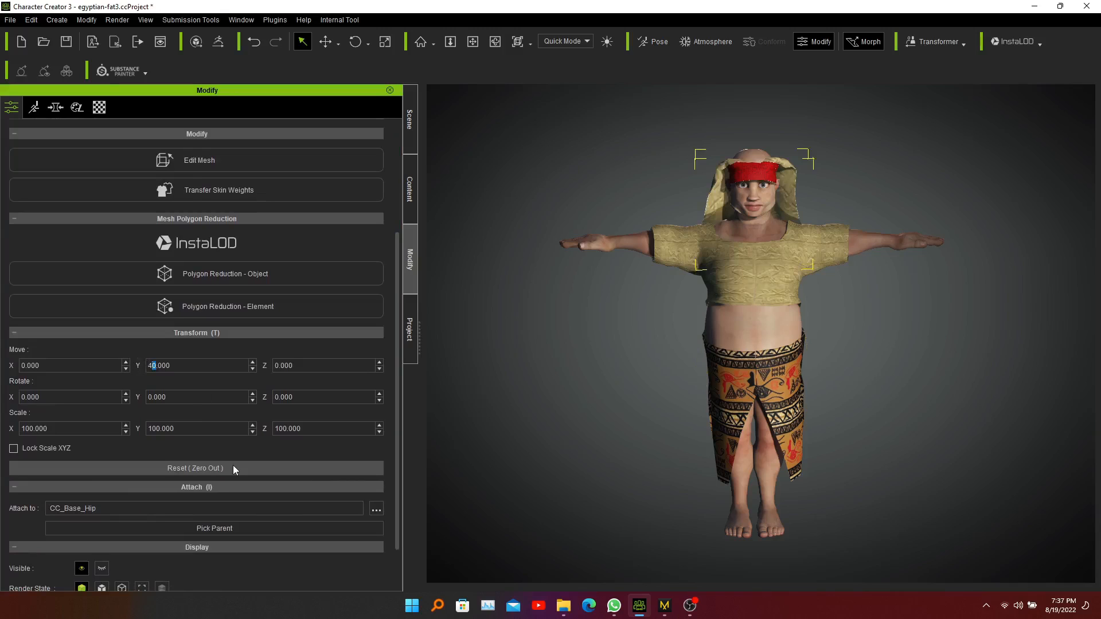
{"action": "type", "text": "5"}
{"action": "left_click", "coordinate": [199, 397]}
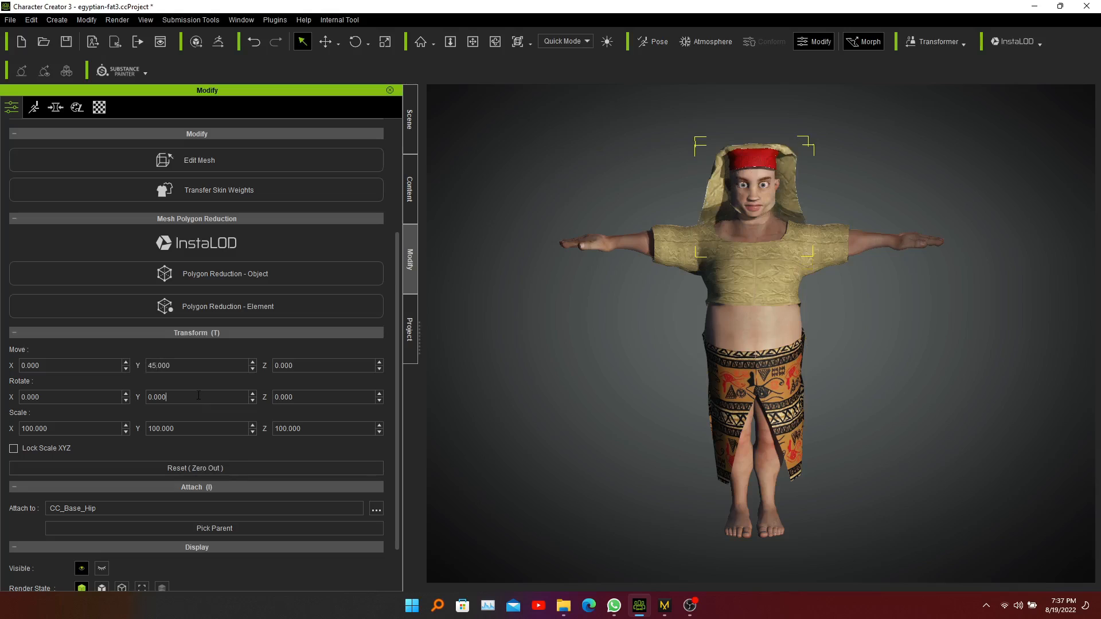
Step: Set the scarf's Z move value to -5 and check its fit on the head from several sides
{"action": "right_click_drag", "start_coordinate": [914, 309], "coordinate": [696, 301]}
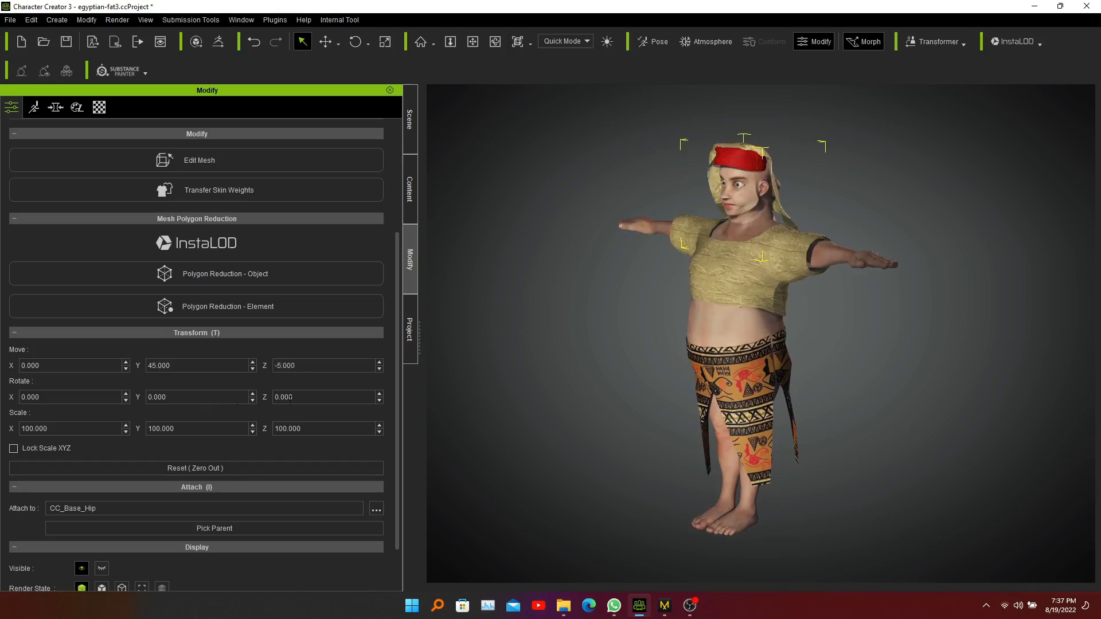
{"action": "left_click", "coordinate": [181, 366]}
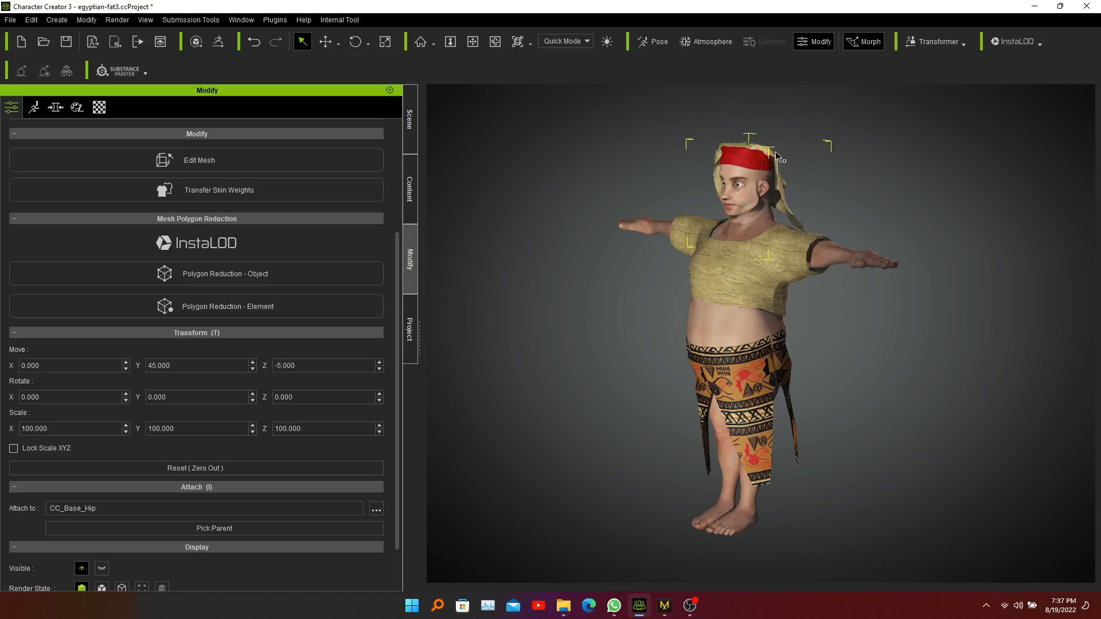
{"action": "scroll", "coordinate": [844, 143], "scroll_direction": "up", "scroll_amount": 3}
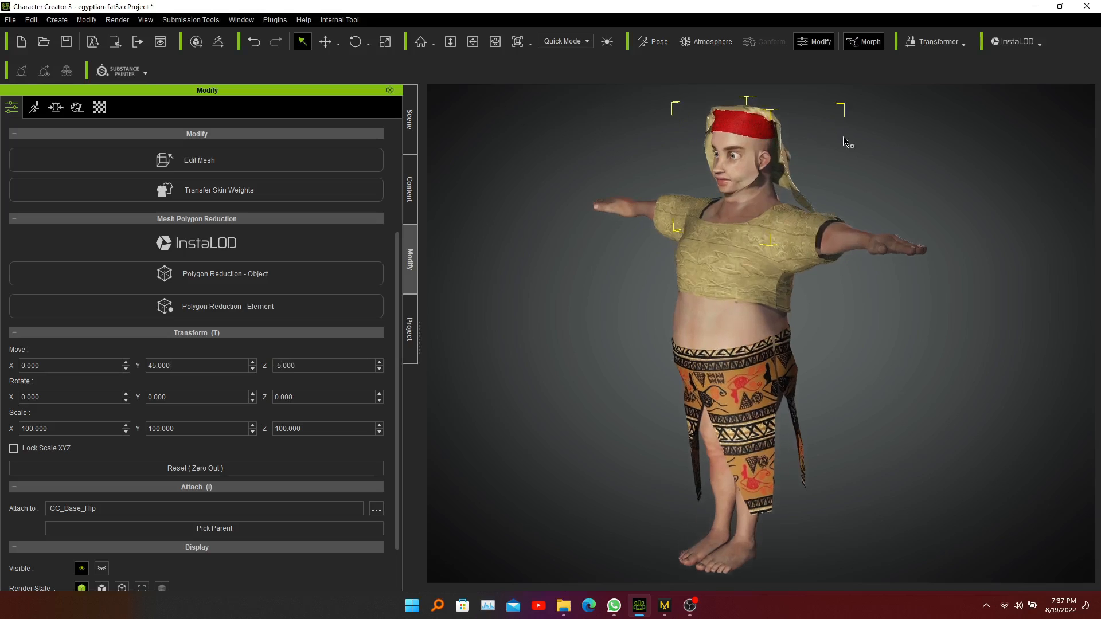
{"action": "middle_click_drag", "start_coordinate": [844, 142], "coordinate": [850, 221]}
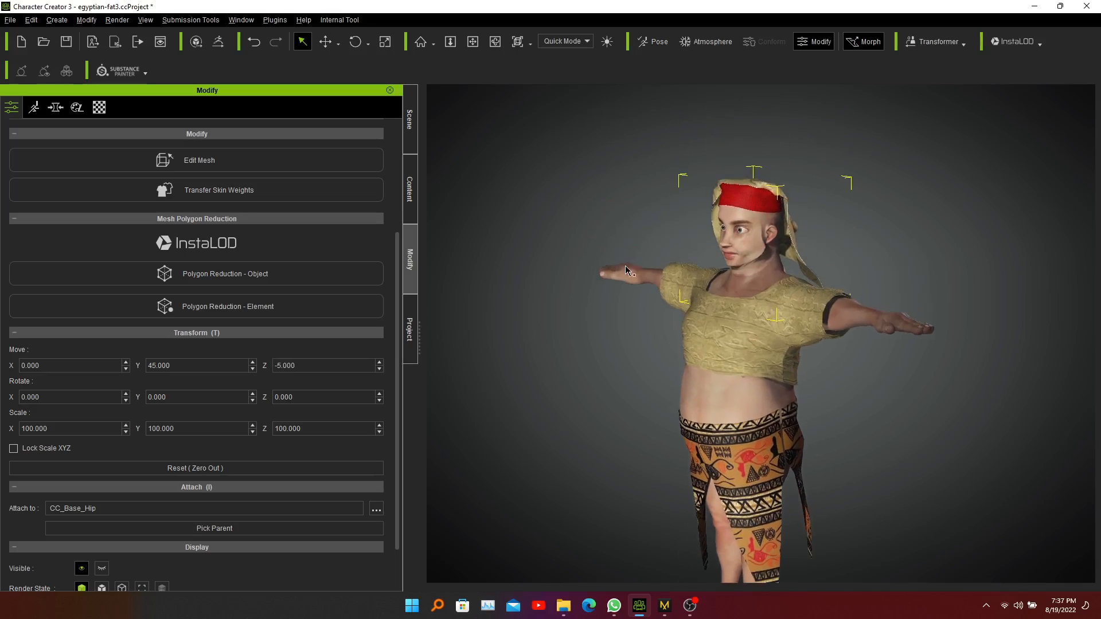
{"action": "right_click_drag", "start_coordinate": [666, 216], "coordinate": [1083, 228], "text": "alt"}
{"action": "right_click_drag", "start_coordinate": [589, 233], "coordinate": [497, 207], "text": "alt"}
{"action": "middle_click_drag", "start_coordinate": [639, 420], "coordinate": [634, 353]}
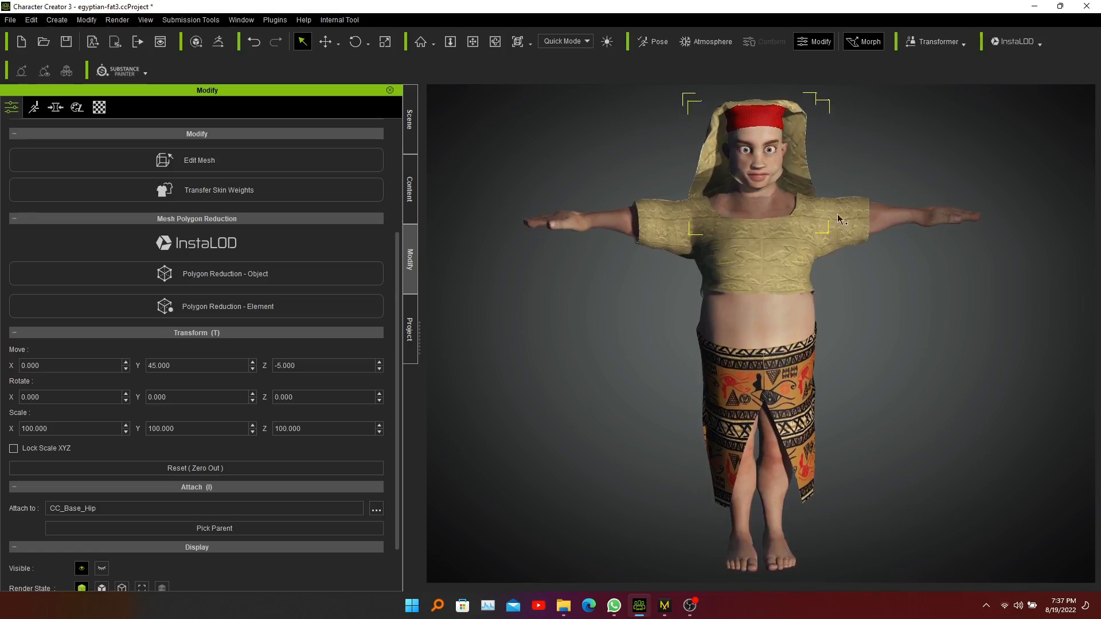
Step: Import r-band.obj from the CC3 folder as an accessory
{"action": "left_click", "coordinate": [60, 22]}
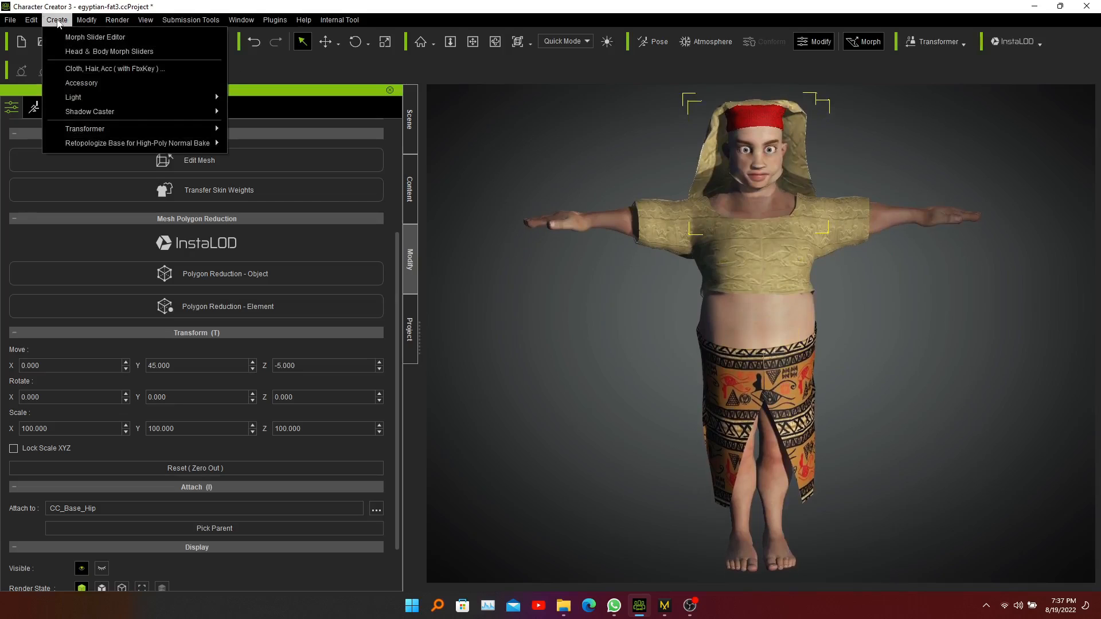
{"action": "left_click", "coordinate": [85, 82]}
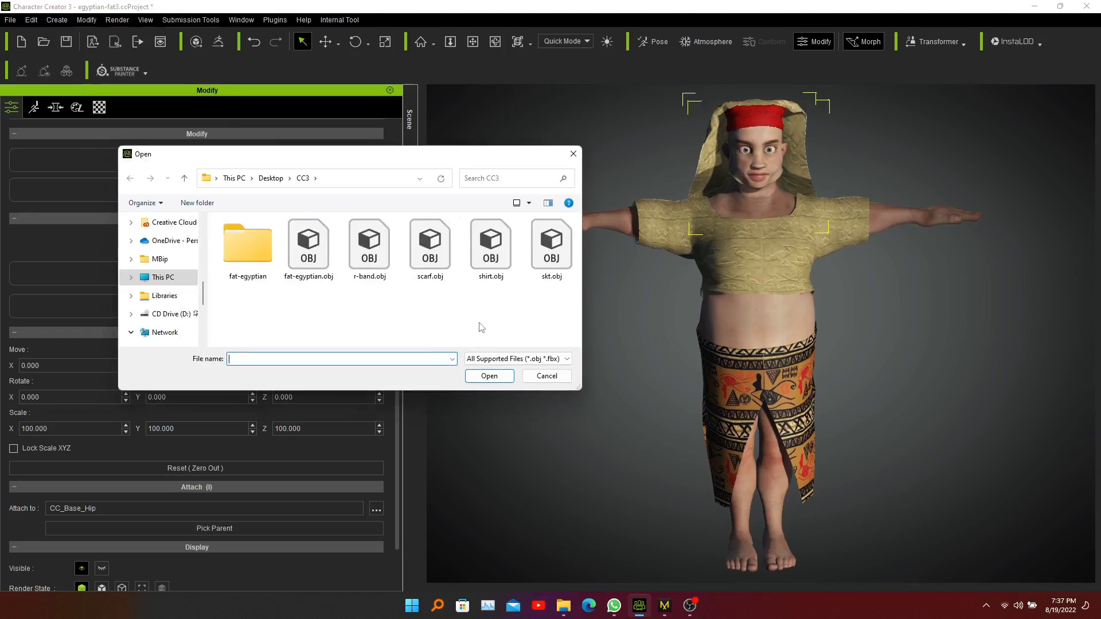
{"action": "left_click", "coordinate": [381, 245]}
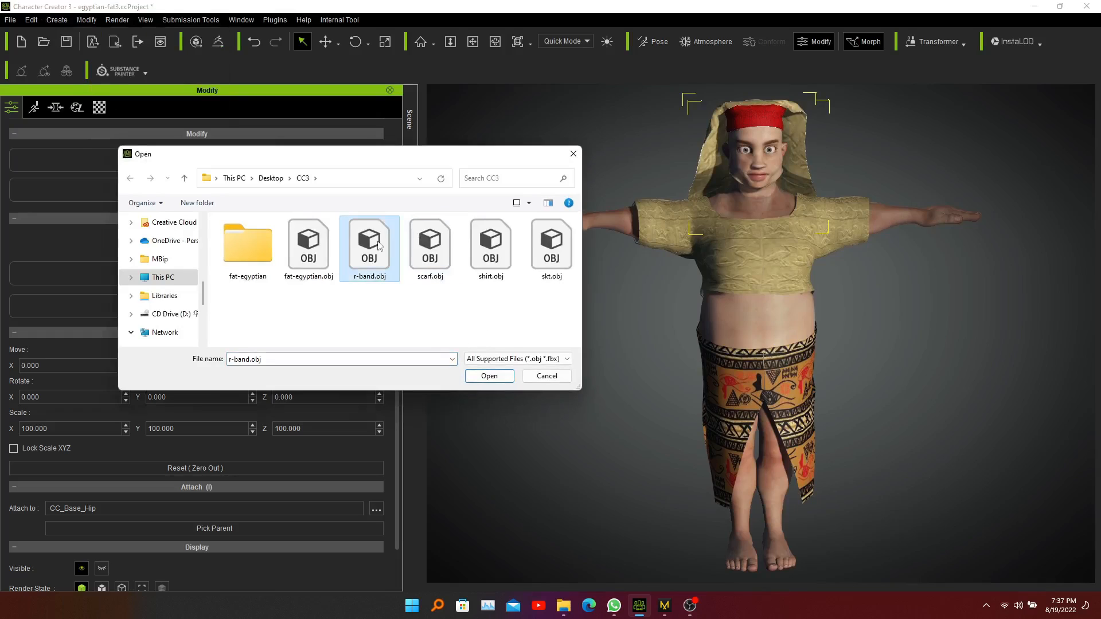
{"action": "left_click", "coordinate": [494, 376]}
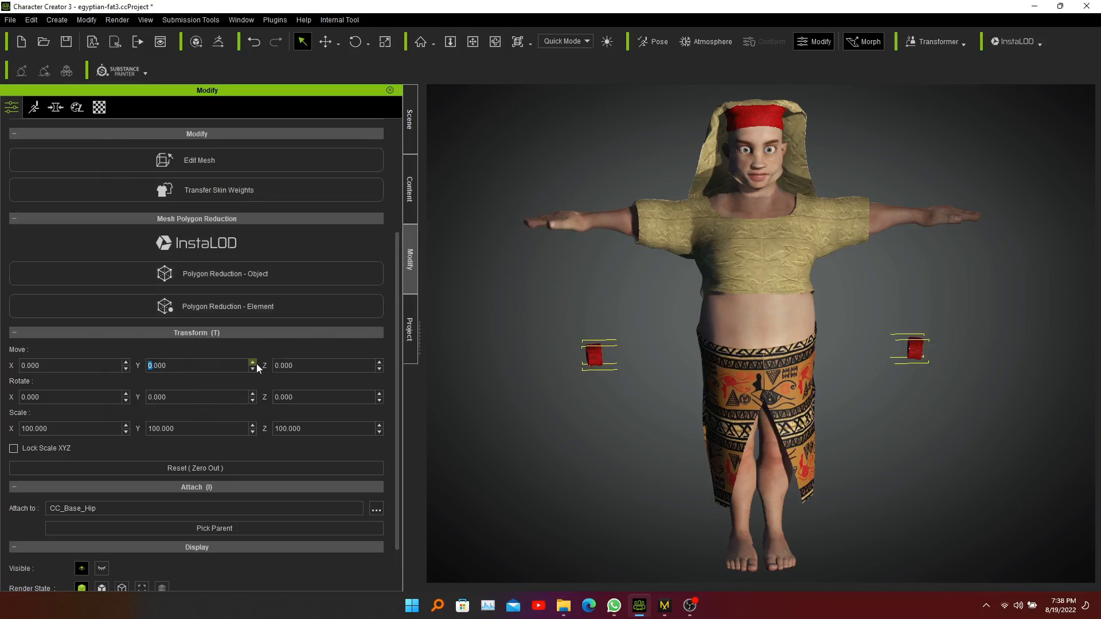
Step: Fit the red bands around both wrists by setting their move values to Y 43.5 and Z -5
{"action": "type", "text": "0"}
{"action": "left_click", "coordinate": [199, 396]}
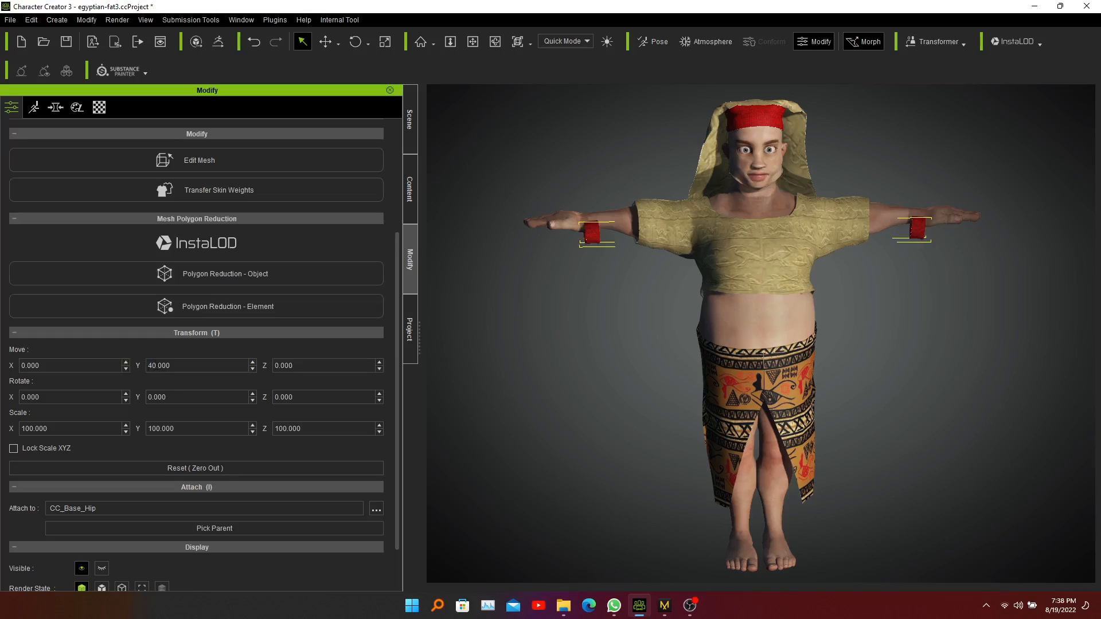
{"action": "left_click", "coordinate": [177, 397]}
{"action": "right_click_drag", "start_coordinate": [519, 296], "coordinate": [733, 210]}
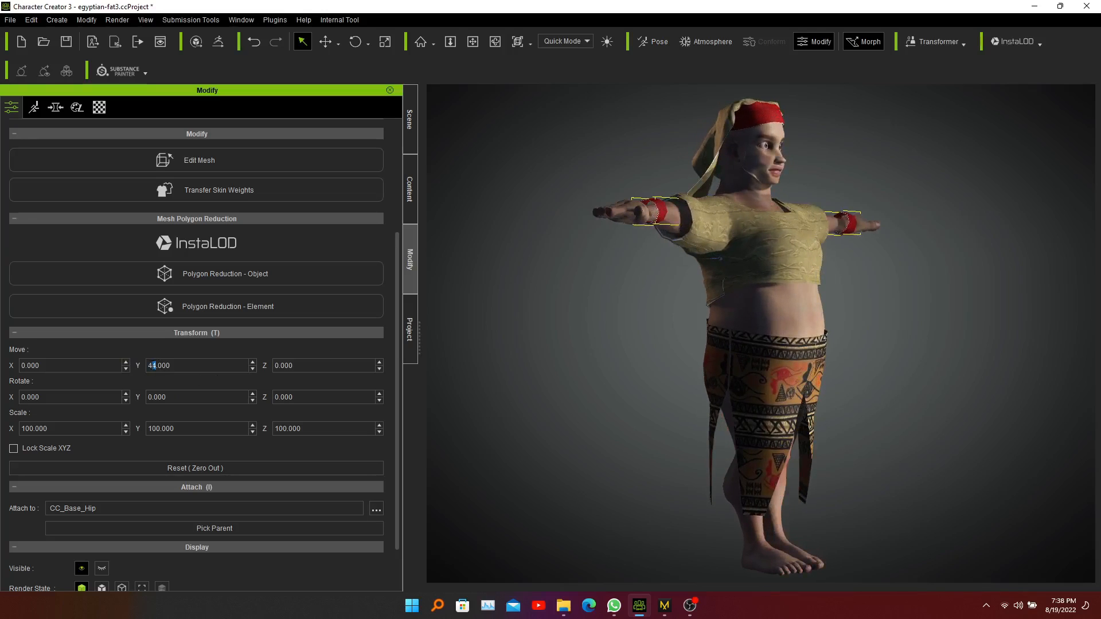
{"action": "type", "text": "3"}
{"action": "left_click", "coordinate": [183, 398]}
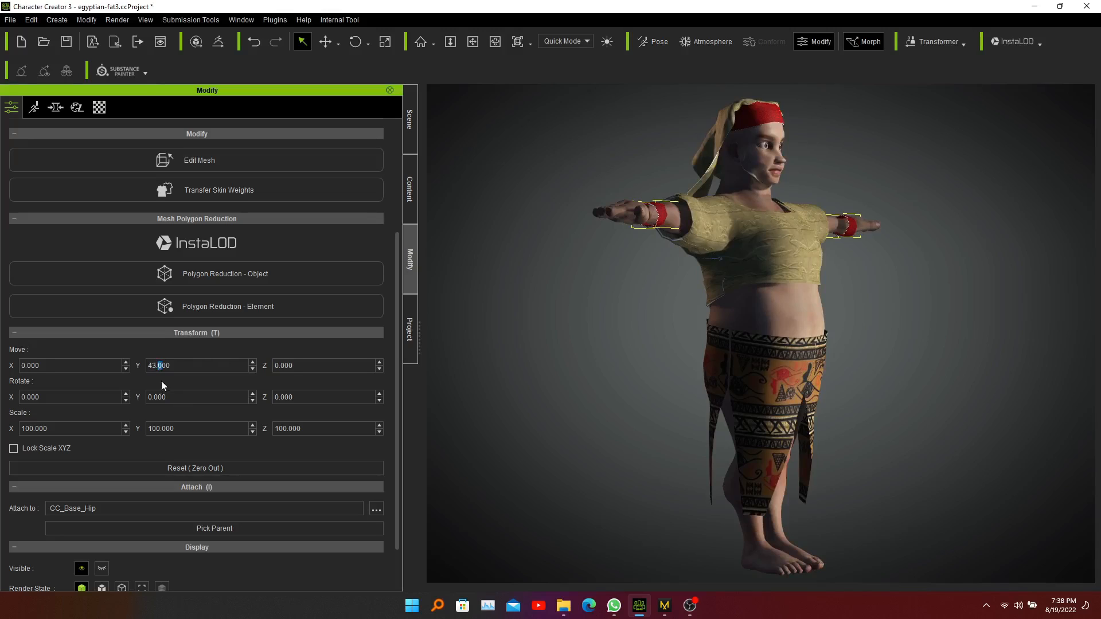
{"action": "key", "text": "Return"}
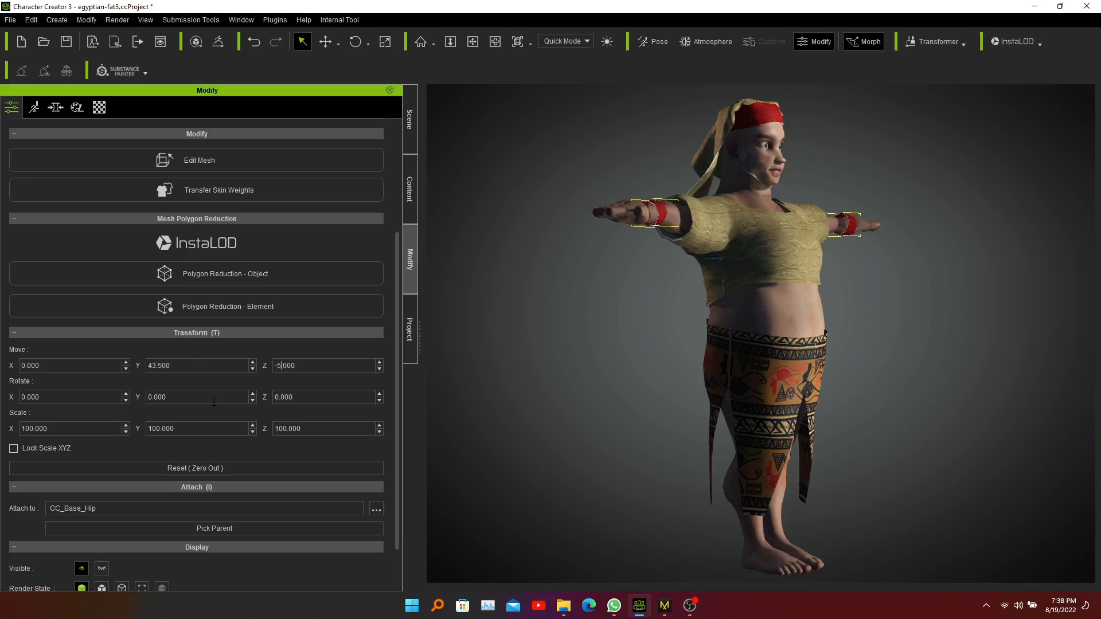
{"action": "right_click_drag", "start_coordinate": [575, 246], "coordinate": [951, 308]}
{"action": "right_click_drag", "start_coordinate": [900, 270], "coordinate": [526, 416]}
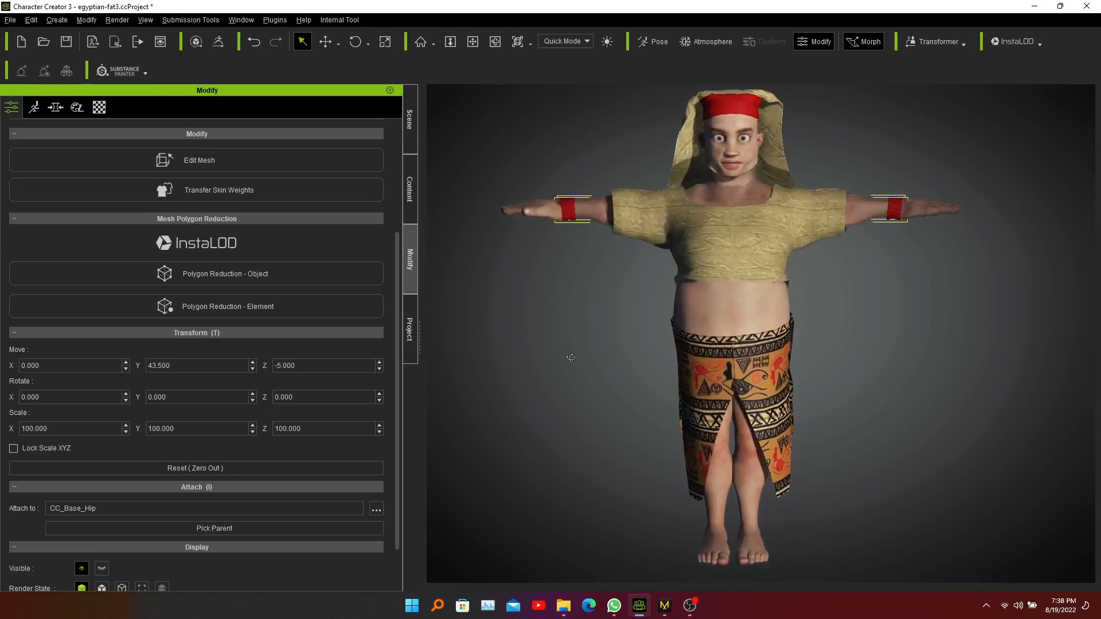
{"action": "middle_click_drag", "start_coordinate": [614, 309], "coordinate": [605, 312]}
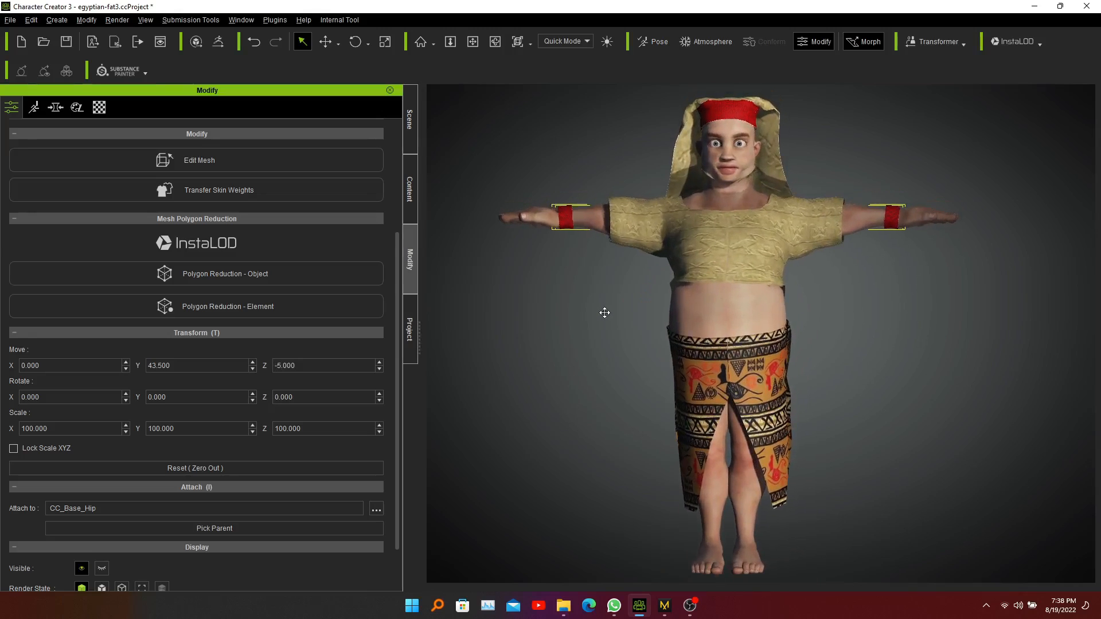
Step: Transfer skin weights to the wrist bands using the Default template and close the dialog
{"action": "left_click", "coordinate": [604, 313]}
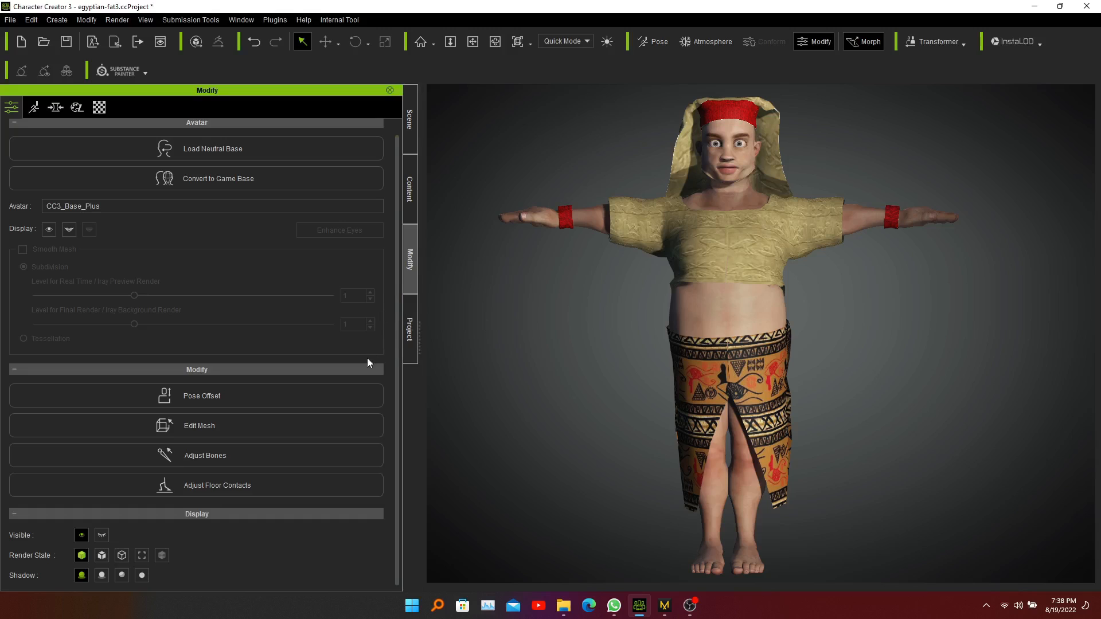
{"action": "scroll", "coordinate": [367, 358], "scroll_direction": "up", "scroll_amount": 1}
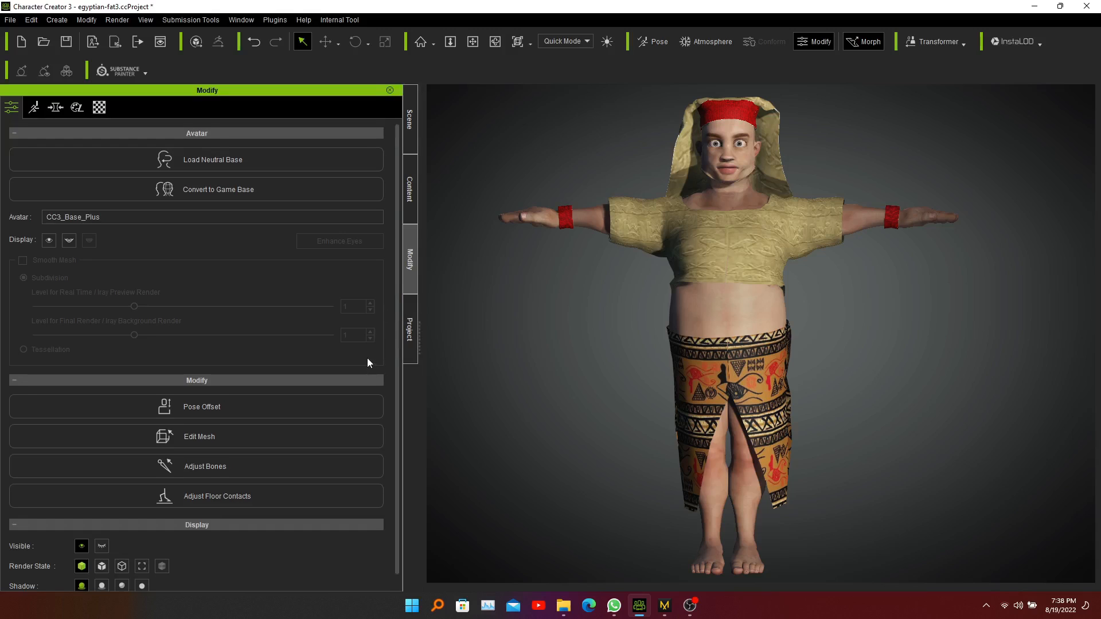
{"action": "left_click", "coordinate": [564, 223]}
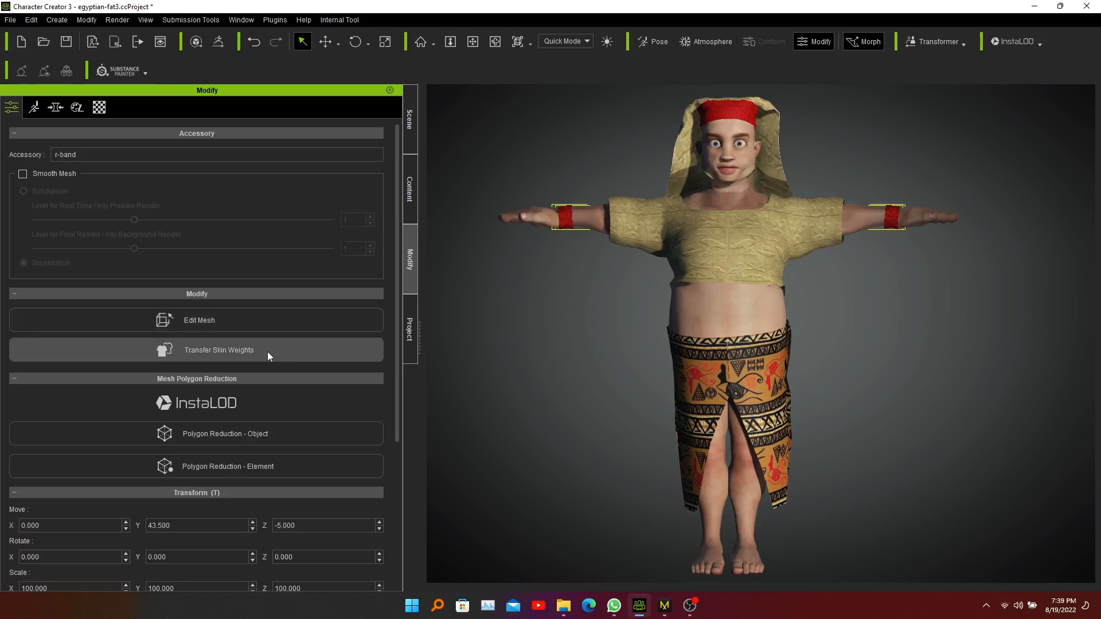
{"action": "left_click", "coordinate": [232, 350]}
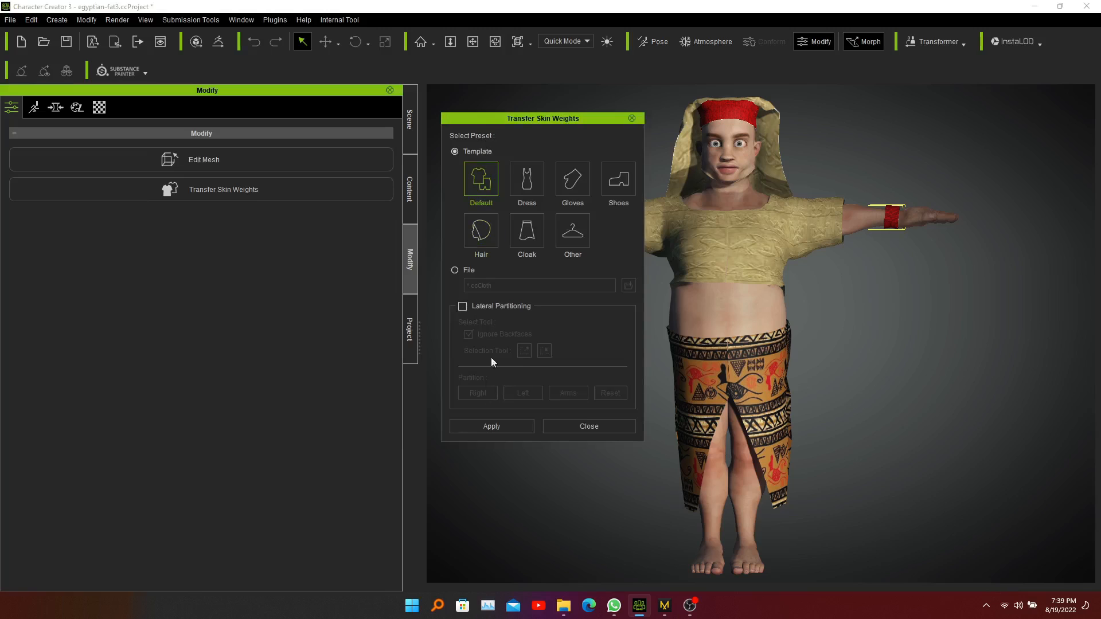
{"action": "left_click", "coordinate": [488, 426]}
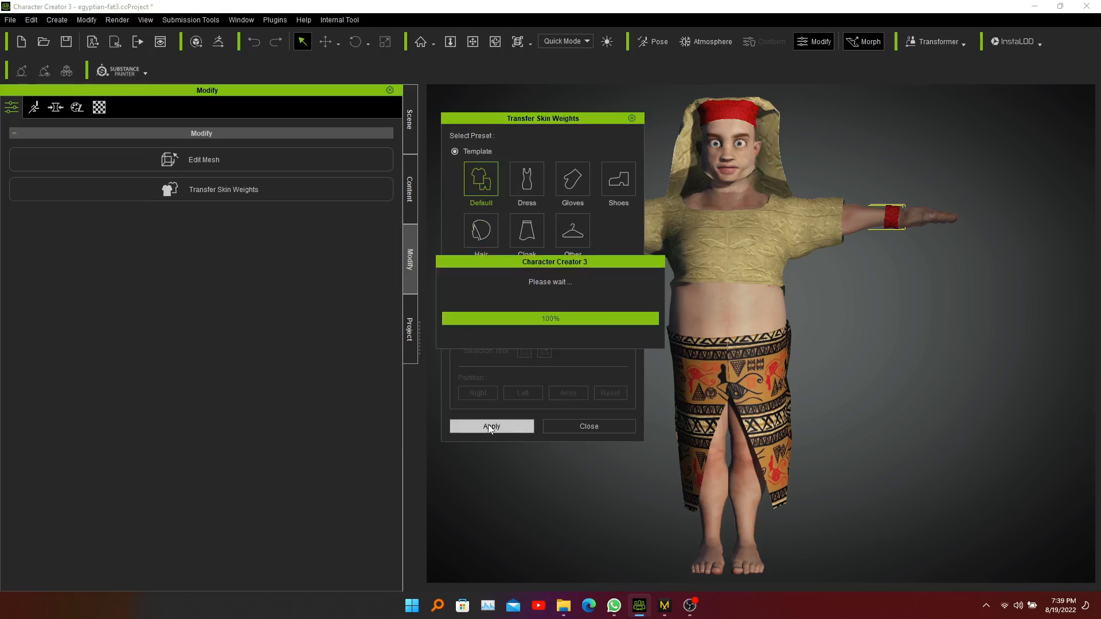
{"action": "left_click", "coordinate": [590, 427]}
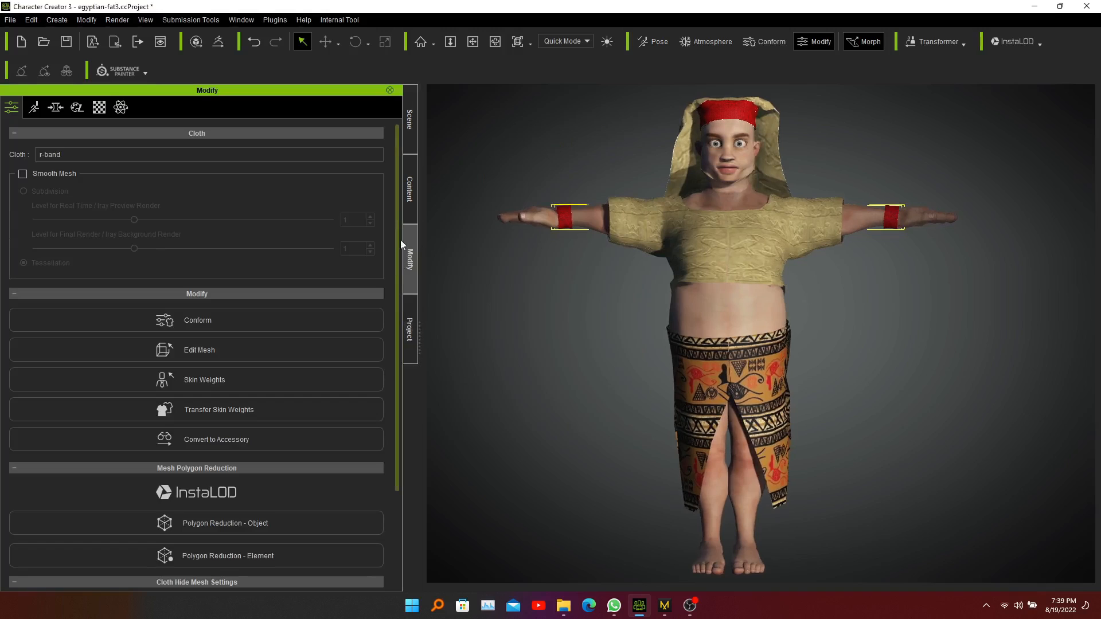
Step: Save the wrist bands to the custom cloth library under Others with the name R-Band, then deselect them
{"action": "left_click", "coordinate": [410, 188]}
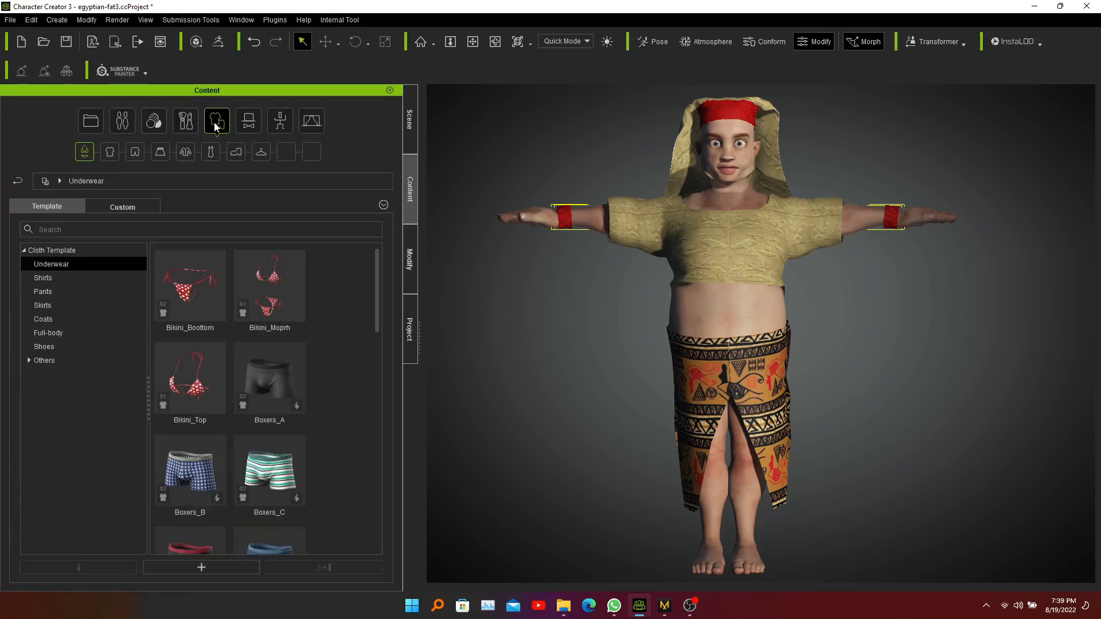
{"action": "left_click", "coordinate": [44, 361]}
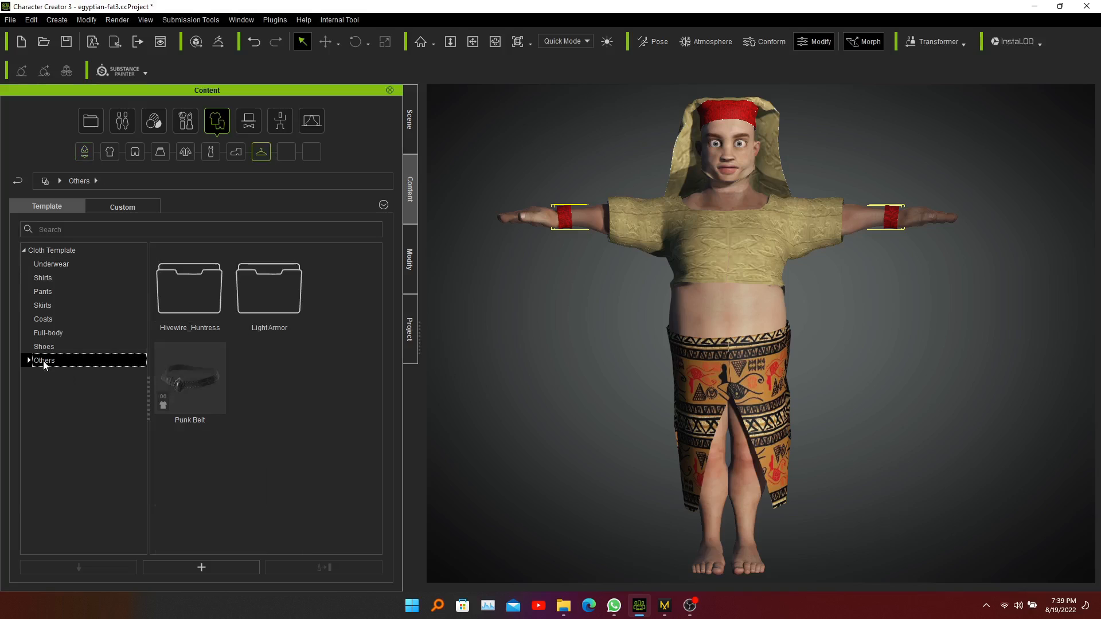
{"action": "left_click", "coordinate": [116, 209]}
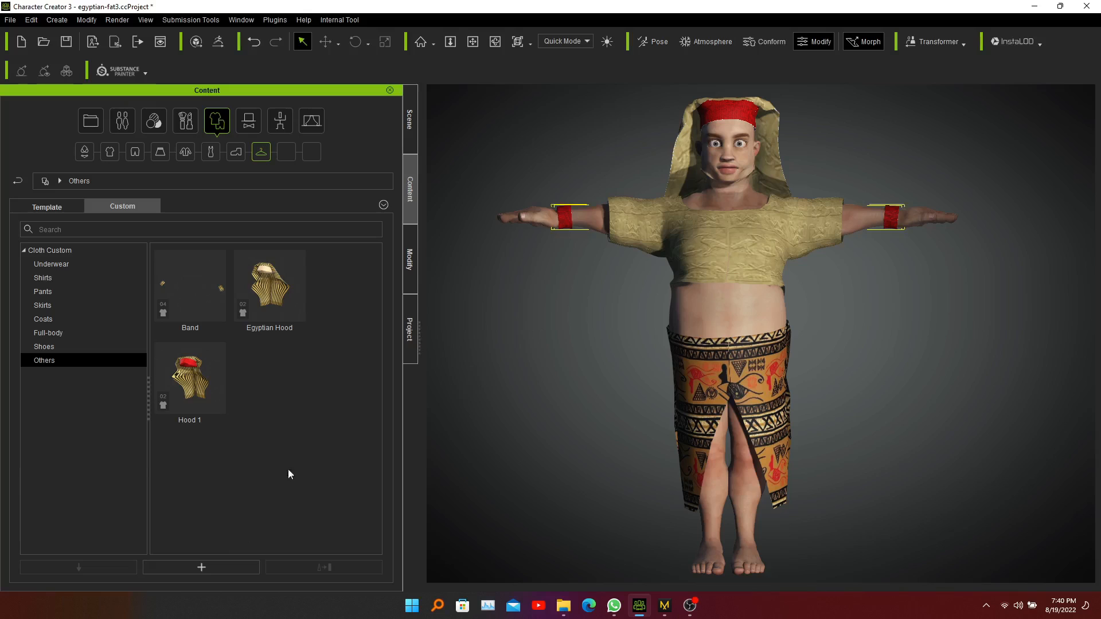
{"action": "left_click", "coordinate": [202, 568]}
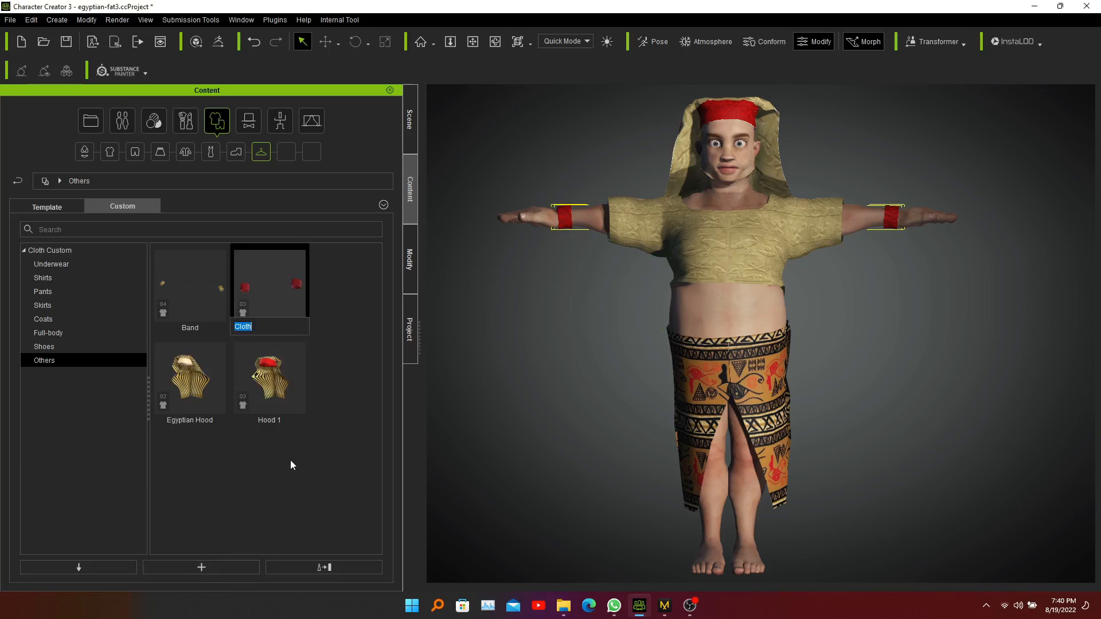
{"action": "mouse_move", "coordinate": [269, 331]}
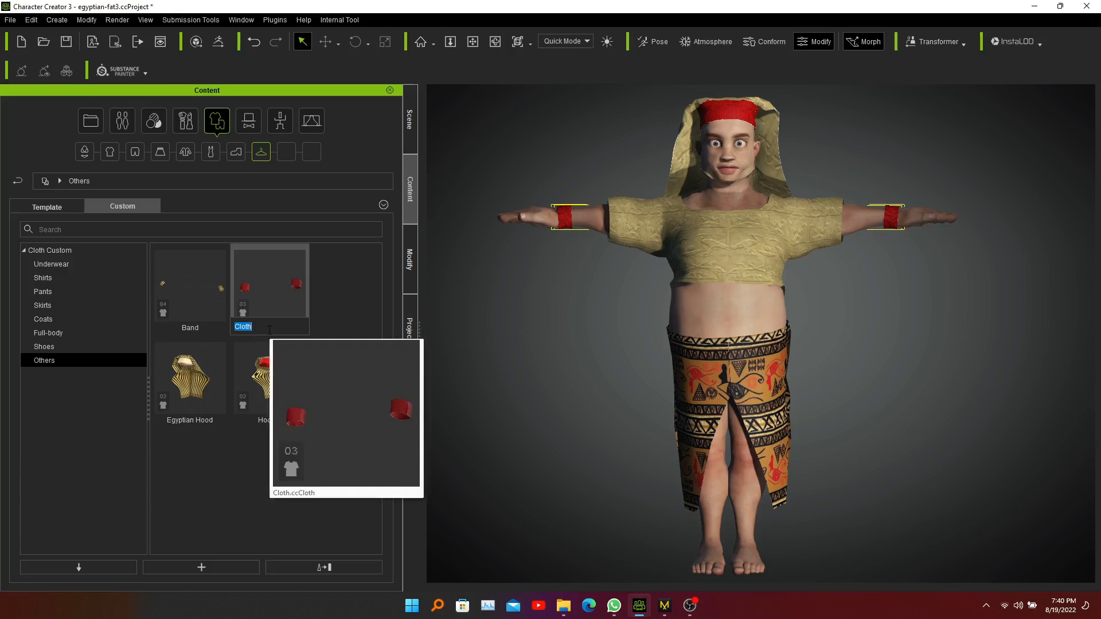
{"action": "type", "text": "R-Band"}
{"action": "key", "text": "Return"}
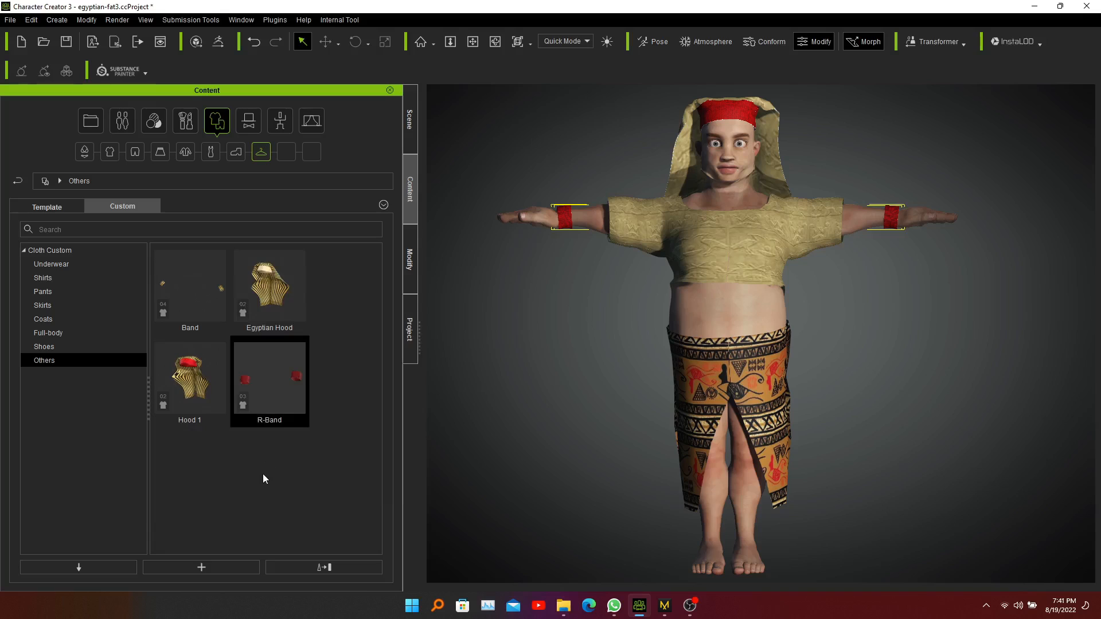
{"action": "left_click", "coordinate": [570, 374]}
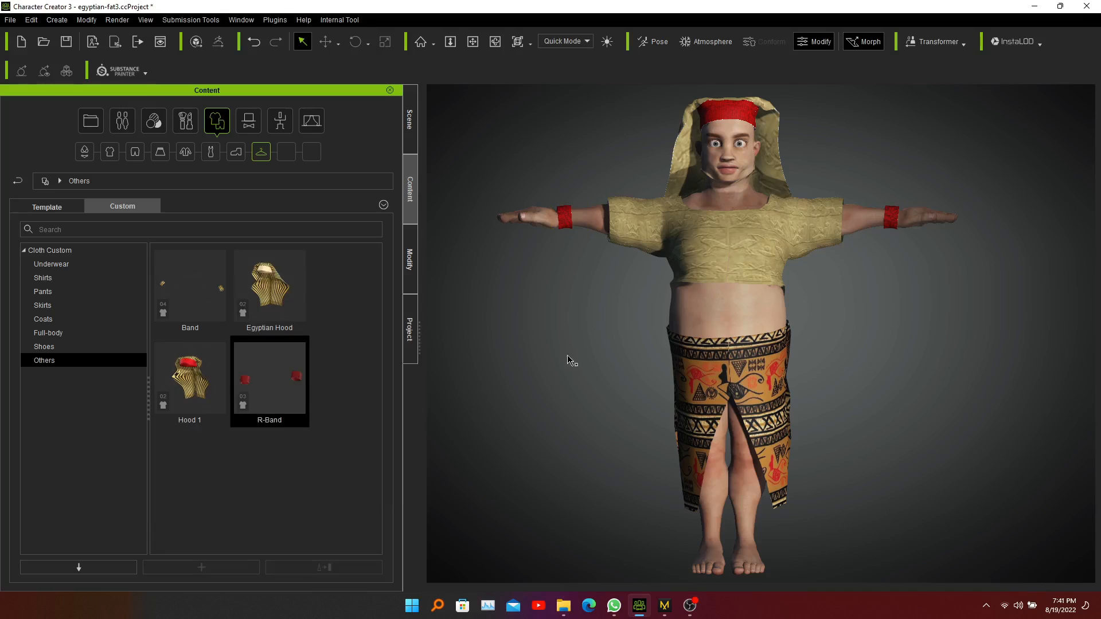
Step: Transfer skin weights to the scarf using the Default template and close the dialog
{"action": "left_click", "coordinate": [734, 113]}
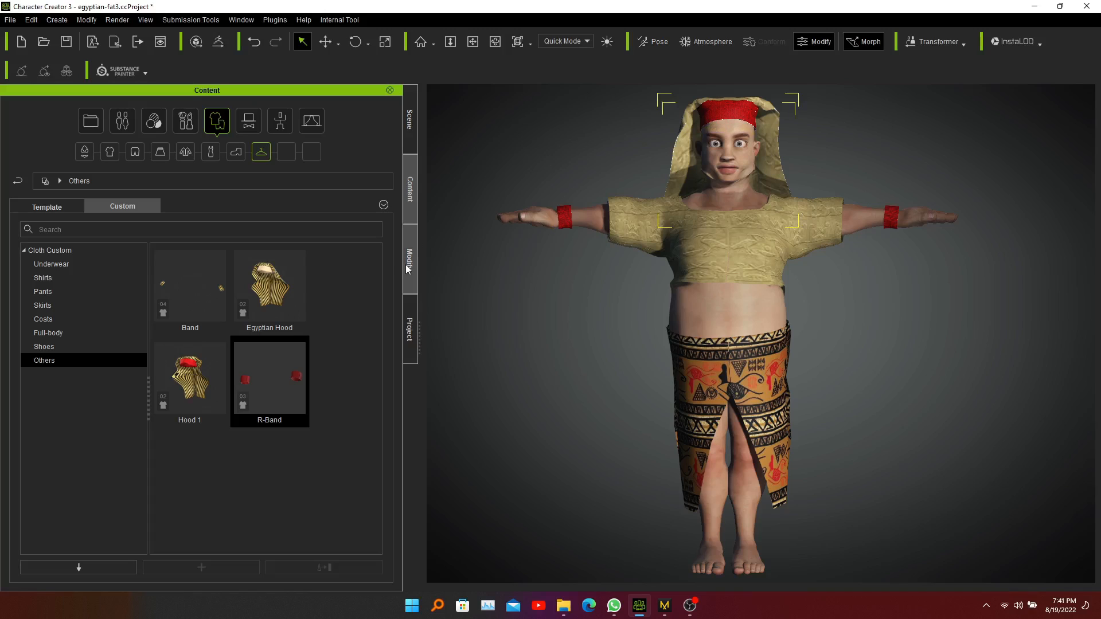
{"action": "left_click", "coordinate": [411, 267]}
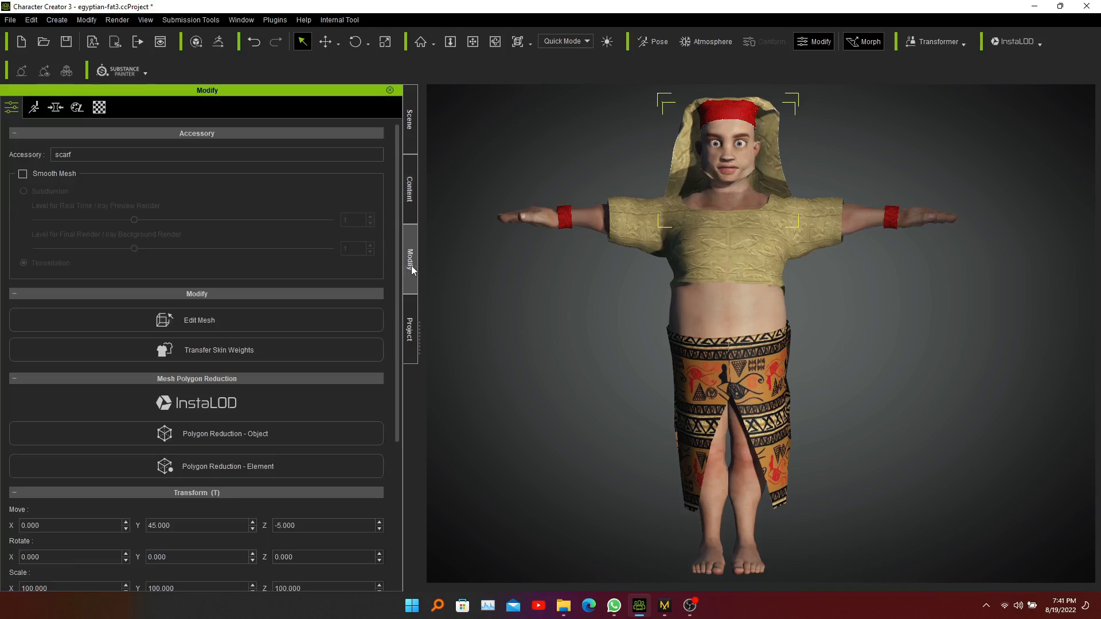
{"action": "left_click", "coordinate": [276, 354]}
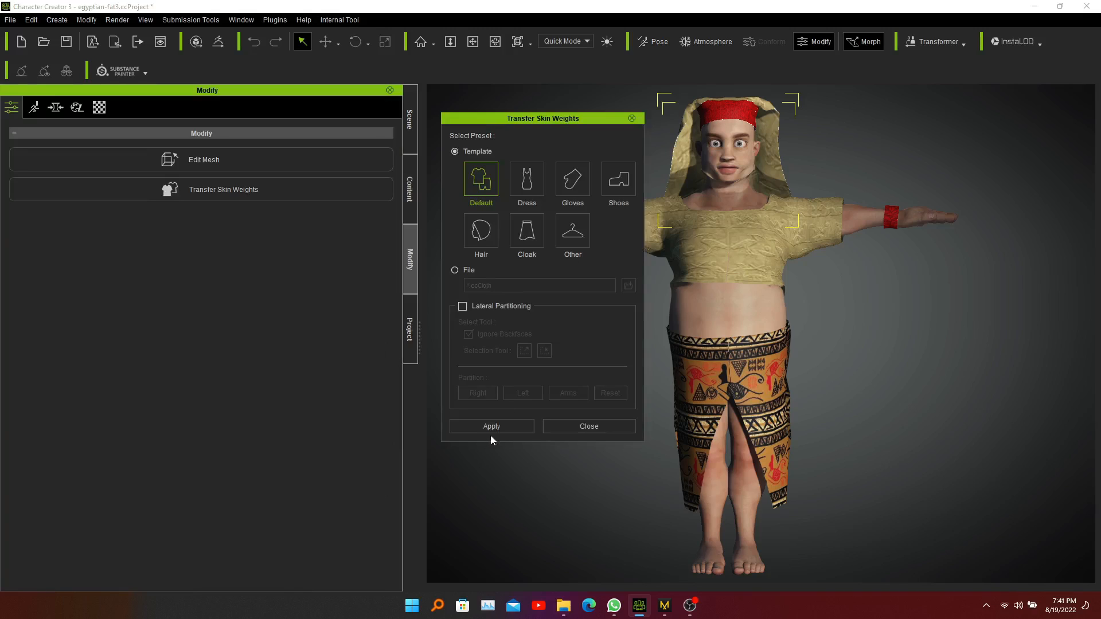
{"action": "left_click", "coordinate": [492, 426]}
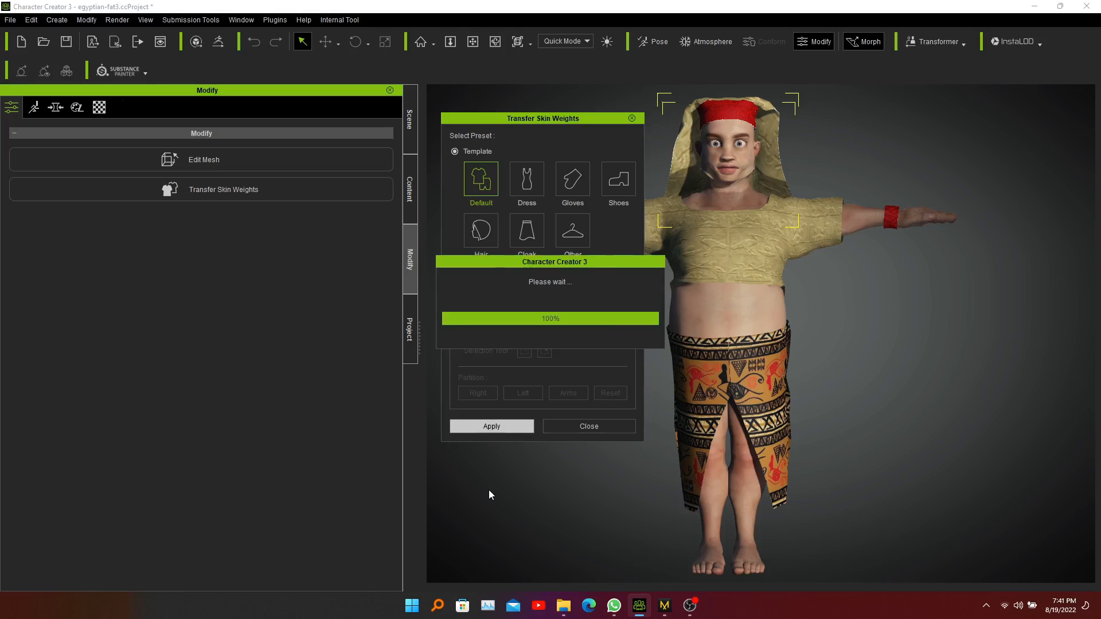
{"action": "left_click", "coordinate": [580, 426]}
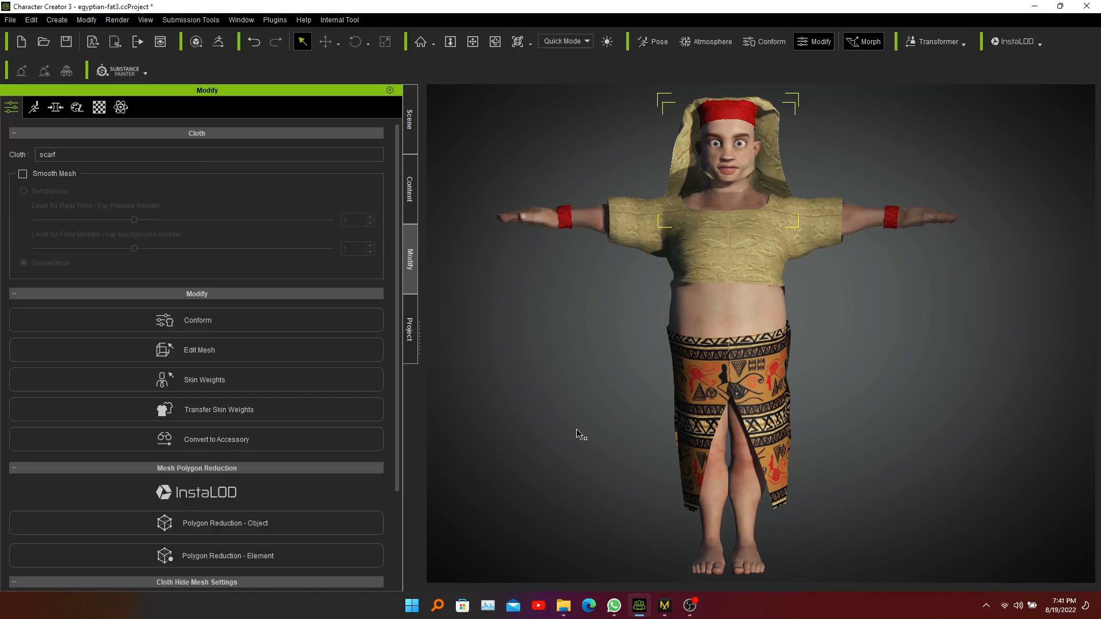
Step: Save the scarf to the custom Others cloth library with the name Scarf and deselect it
{"action": "left_click", "coordinate": [409, 200]}
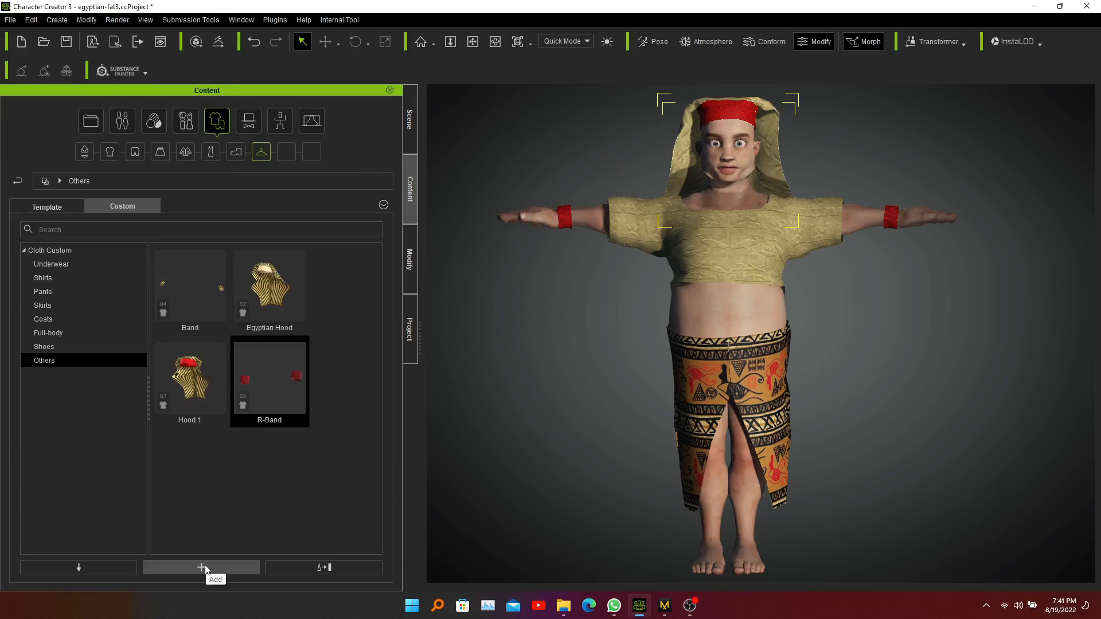
{"action": "left_click", "coordinate": [205, 520]}
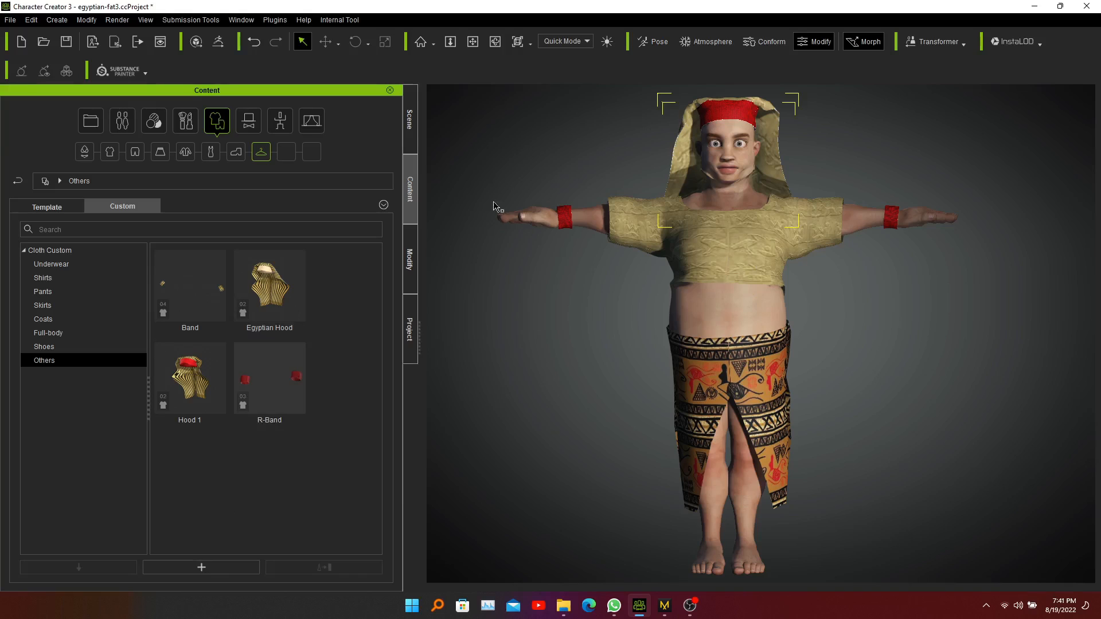
{"action": "left_click", "coordinate": [219, 570]}
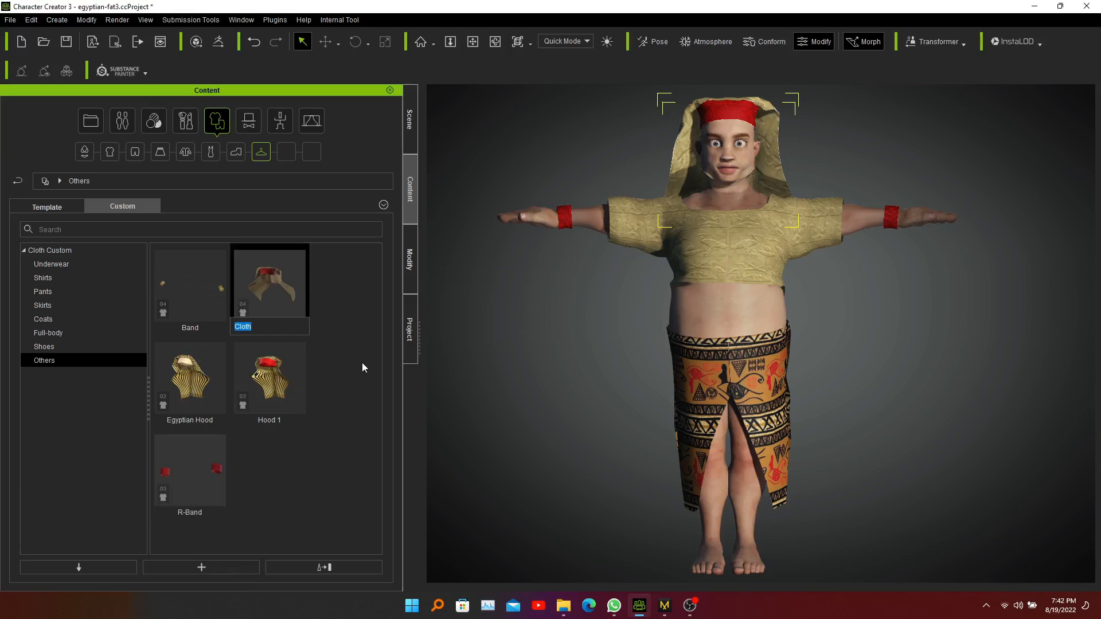
{"action": "type", "text": "Scarf"}
{"action": "key", "text": "Return"}
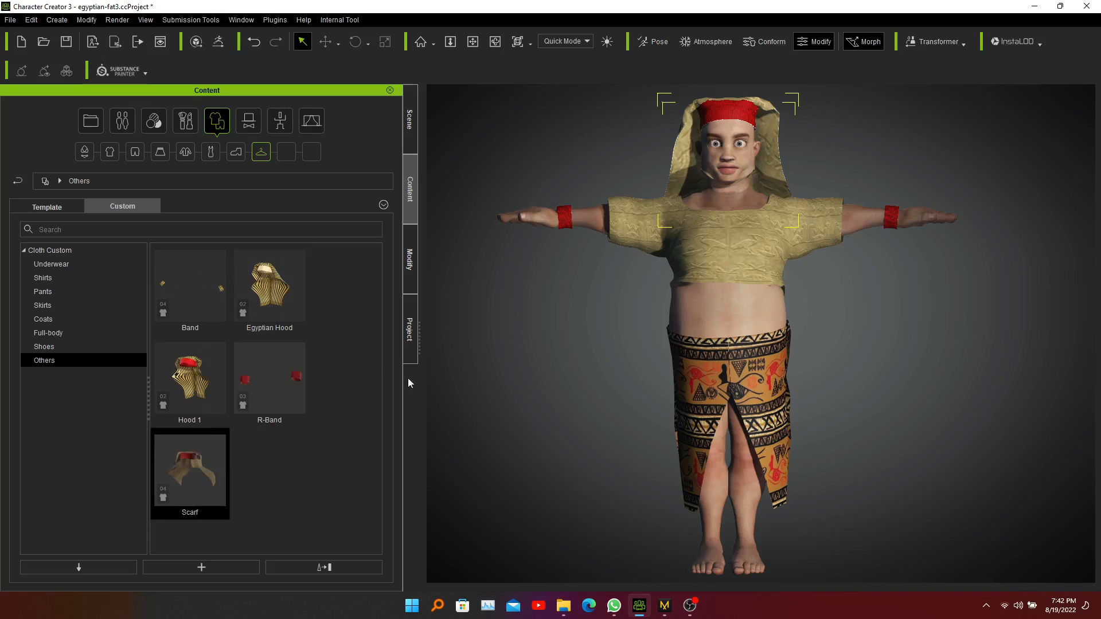
{"action": "left_click", "coordinate": [535, 374]}
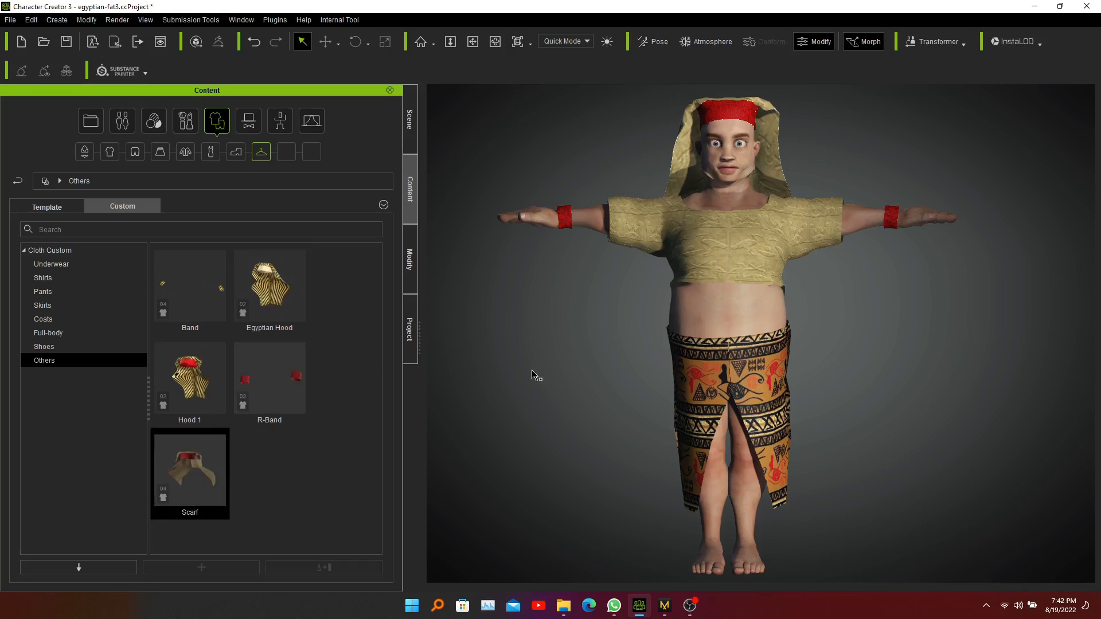